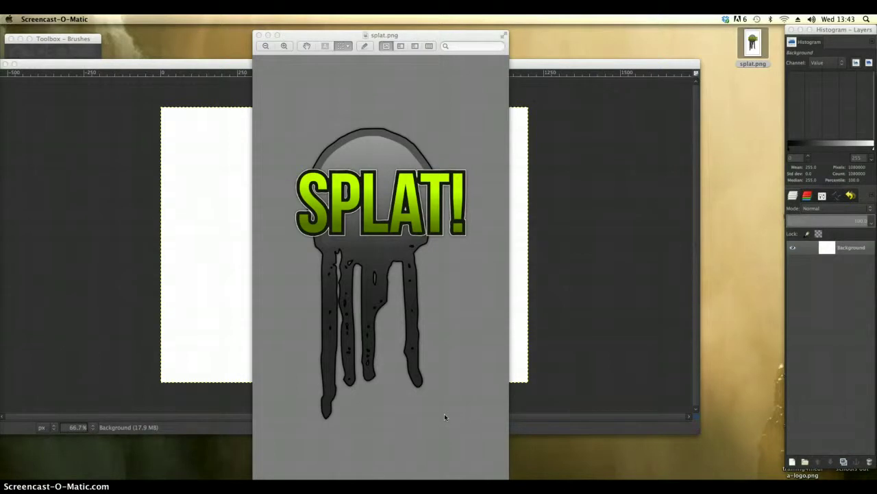
Minimize the splat.png reference preview and arrange the blank 1200x900 GIMP image window alongside the toolbox.
click(433, 413)
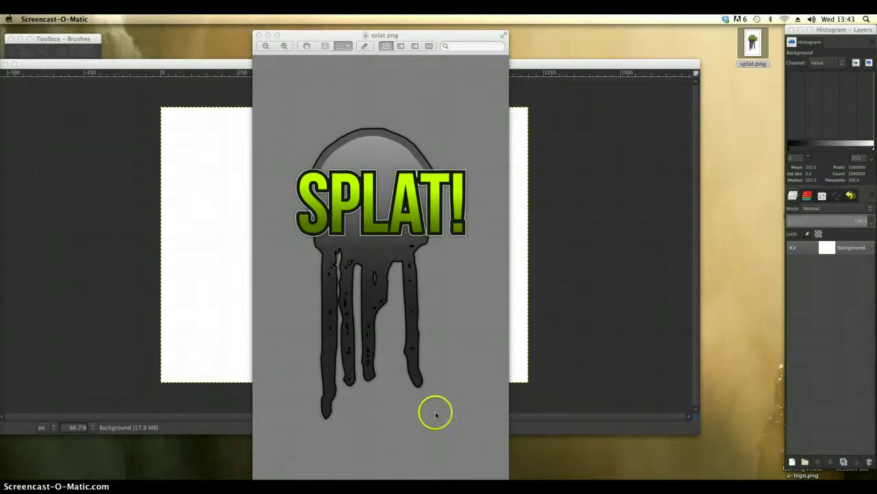
click(269, 35)
drag(304, 64, 371, 50)
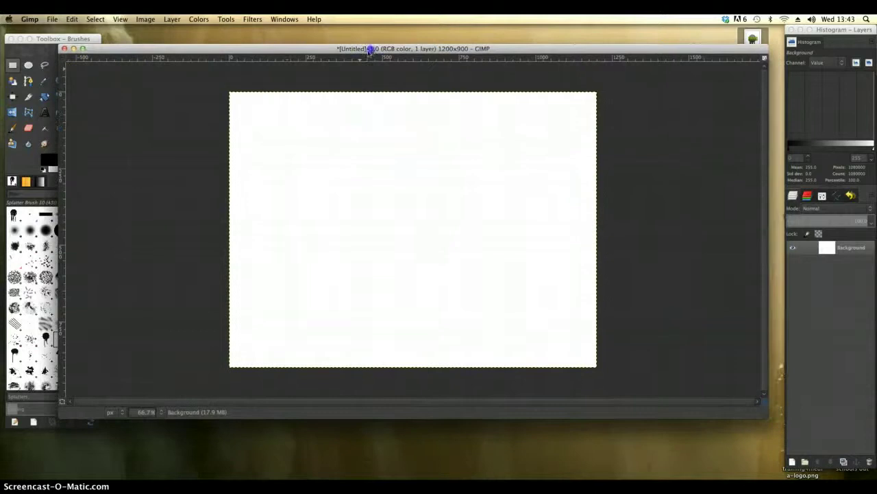
click(57, 41)
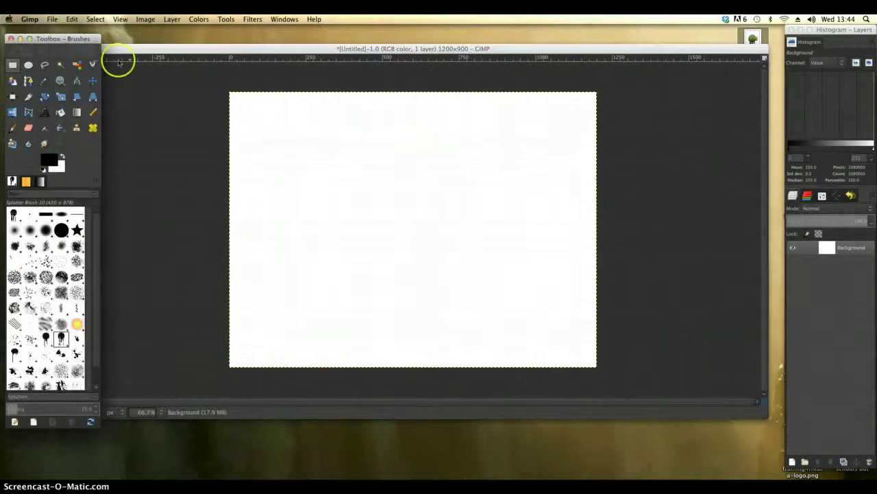
click(53, 20)
click(226, 48)
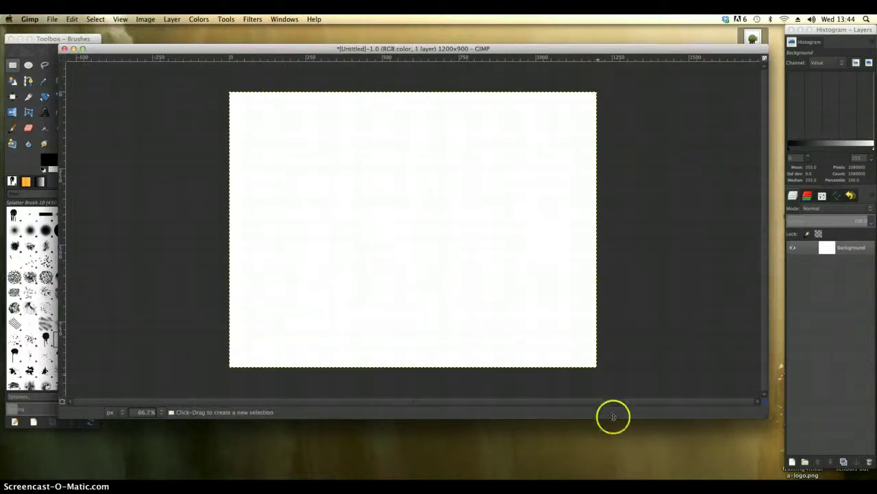
click(61, 39)
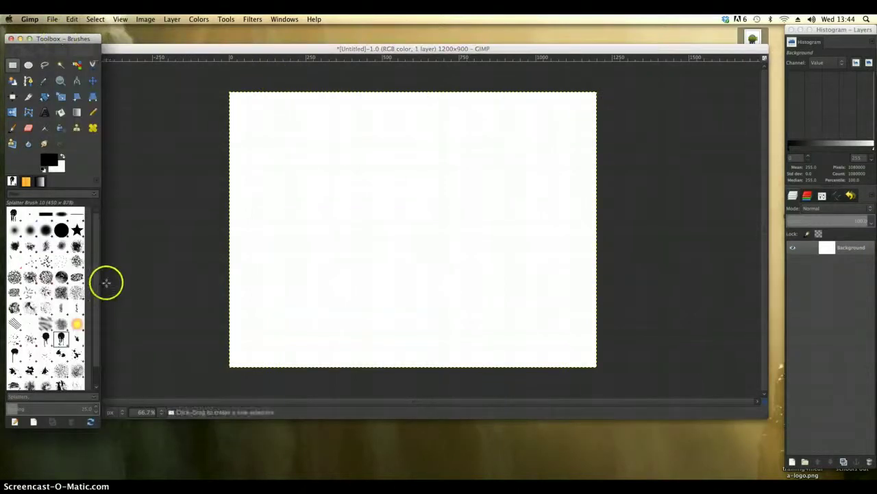
Activate the Paintbrush tool with the Splatter Brush 2 brush.
scroll(99, 272, down, 1)
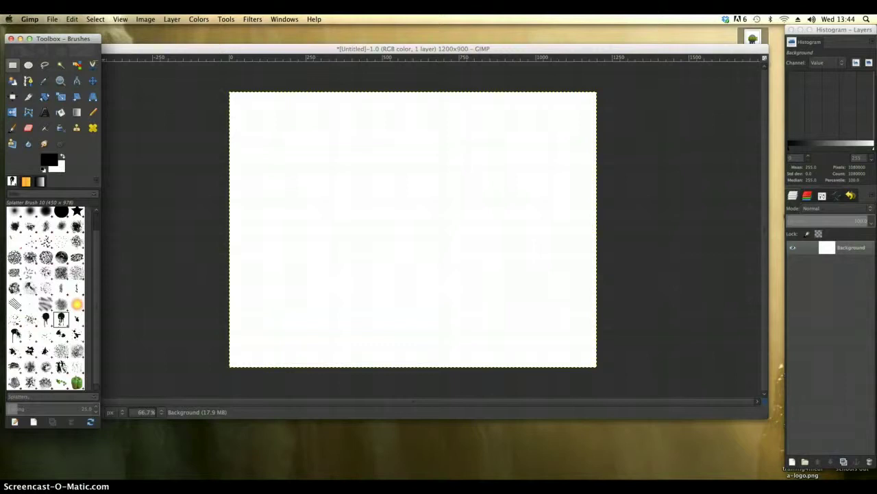
click(15, 329)
click(15, 333)
click(13, 128)
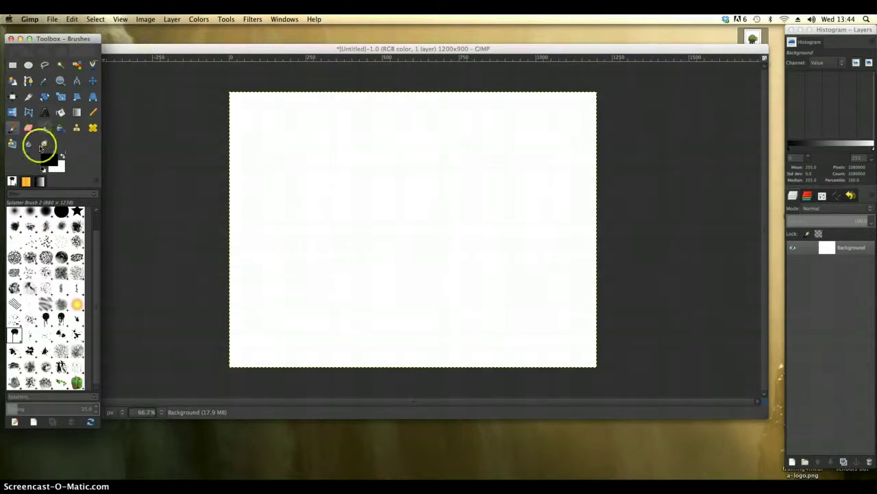
click(15, 334)
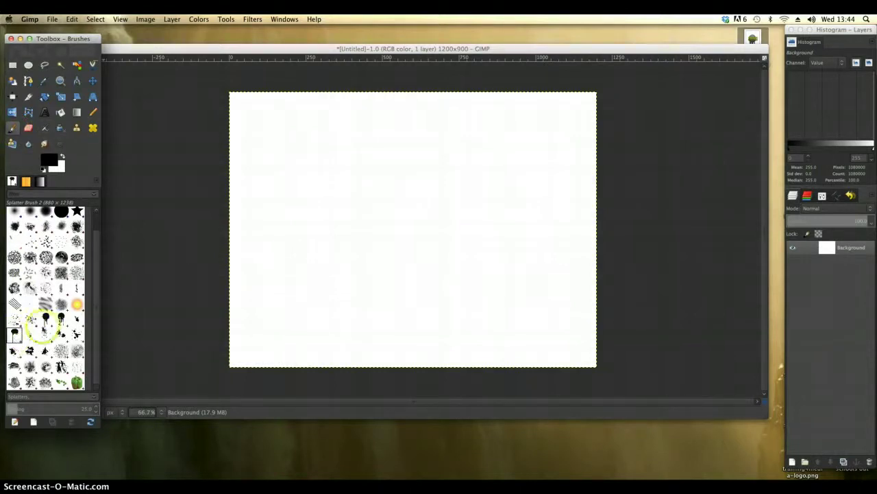
click(45, 317)
click(14, 334)
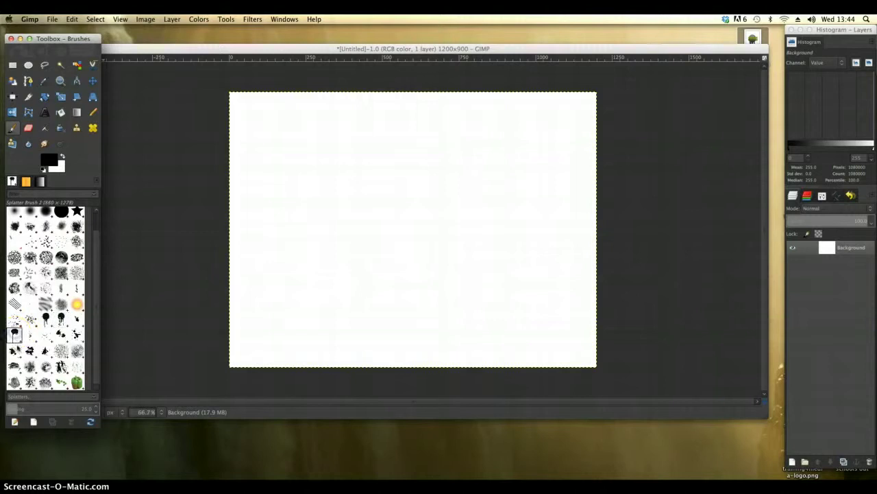
mouse_move(356, 229)
mouse_down()
mouse_move(418, 221)
mouse_move(409, 236)
mouse_up()
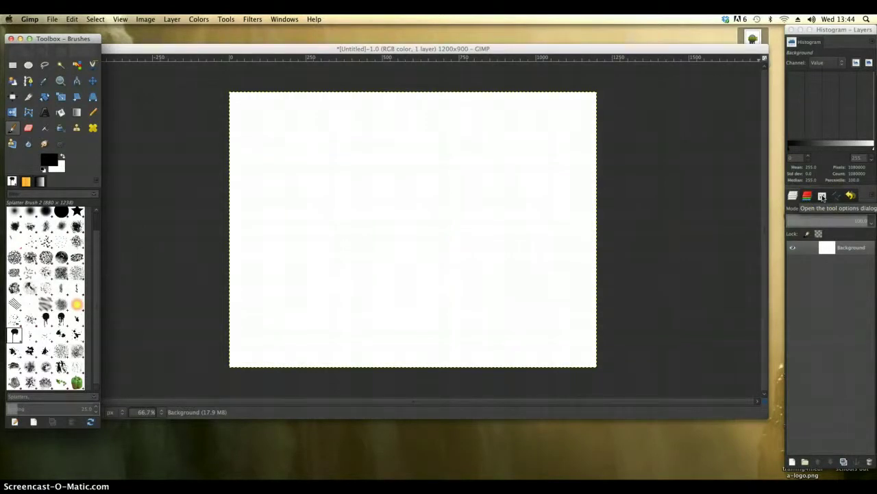
Increase the Paintbrush size to about 536 in the tool options.
click(823, 196)
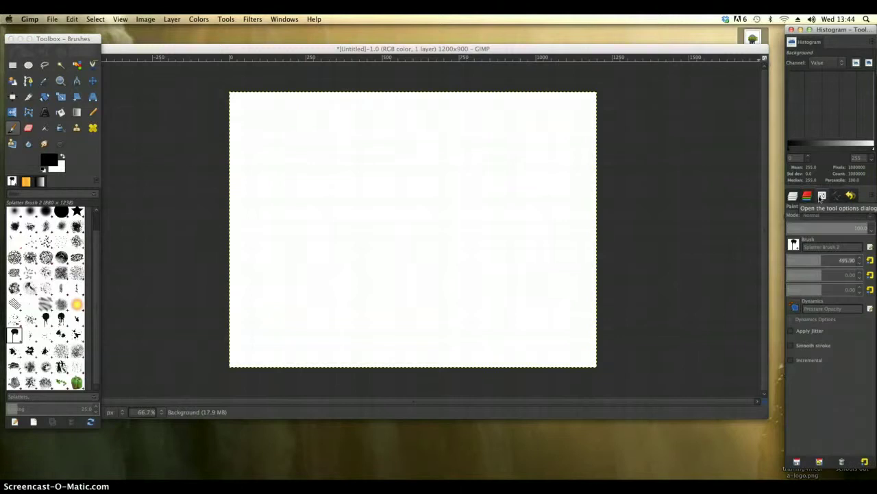
drag(803, 261, 846, 258)
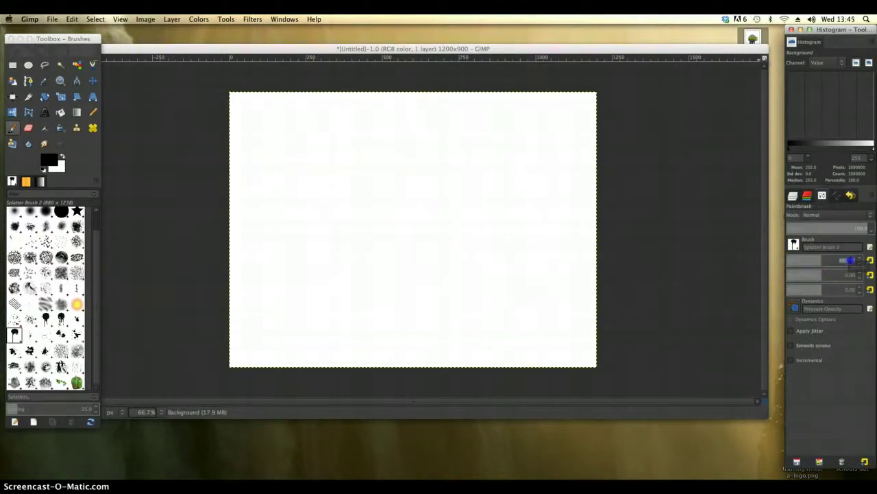
click(849, 262)
click(814, 264)
drag(813, 264, 829, 260)
click(856, 261)
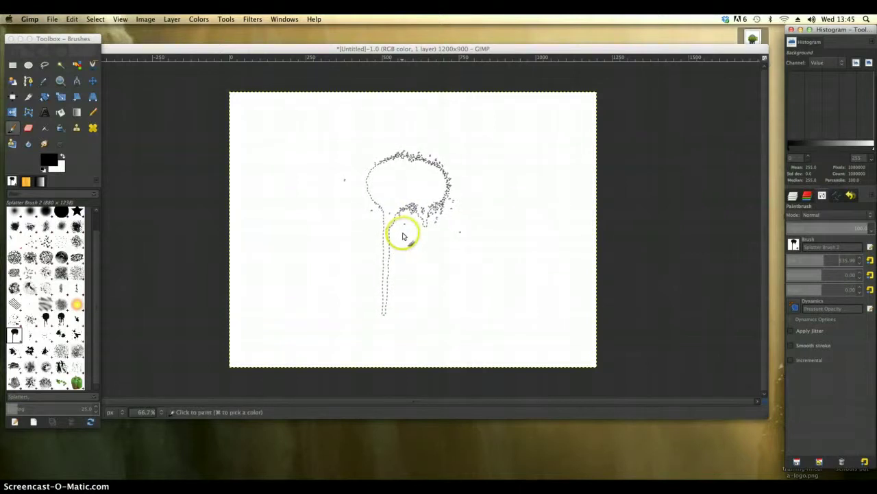
Create a transparent 1200x900 layer named "splat" and stamp the splatter brush once in black near the canvas centre.
click(794, 196)
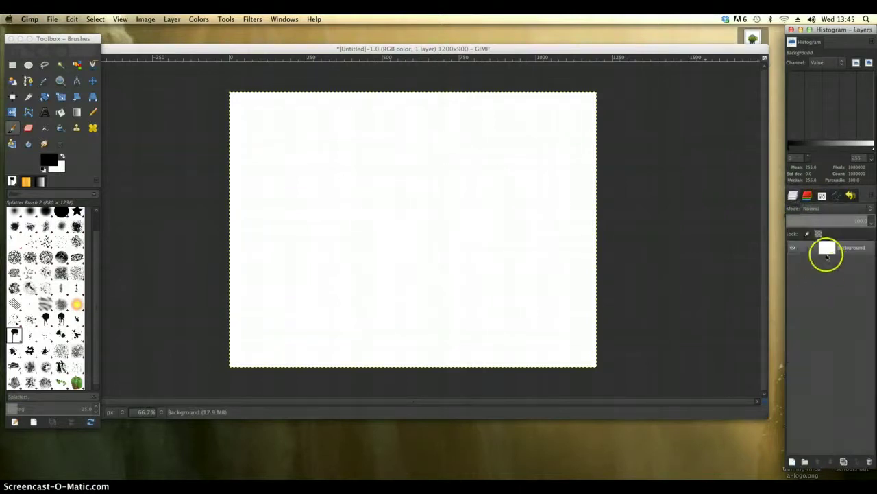
click(792, 461)
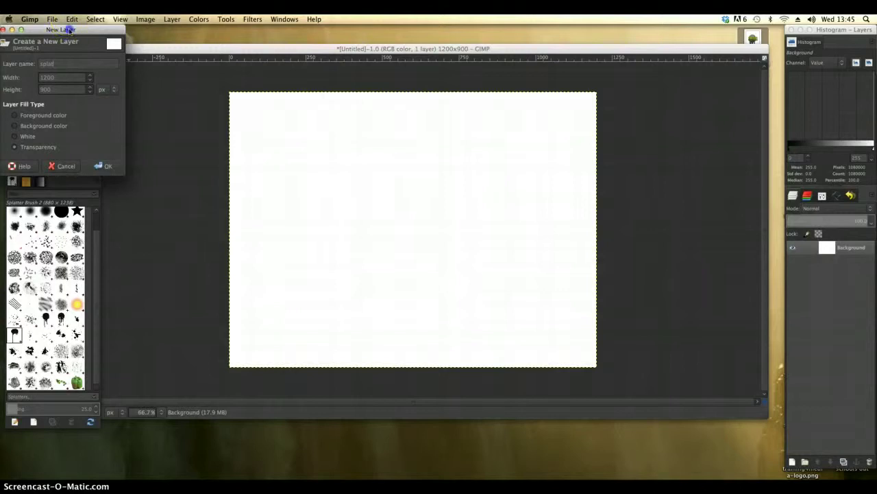
drag(69, 30, 118, 45)
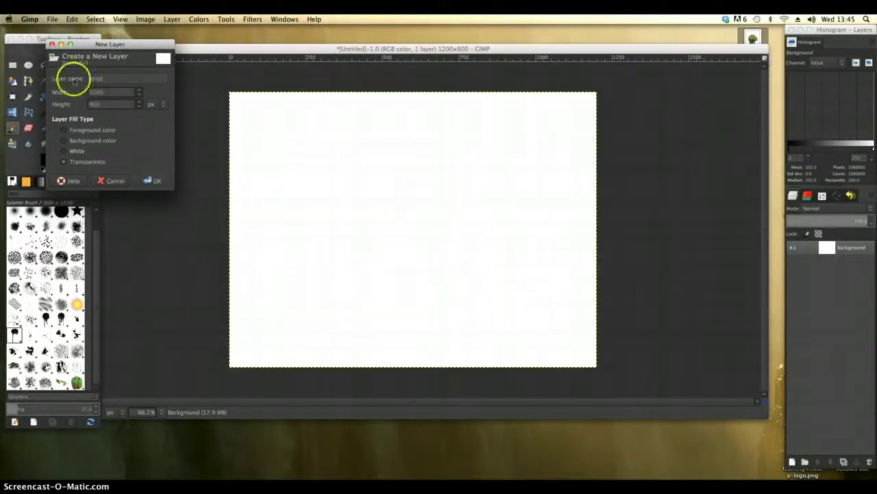
click(157, 181)
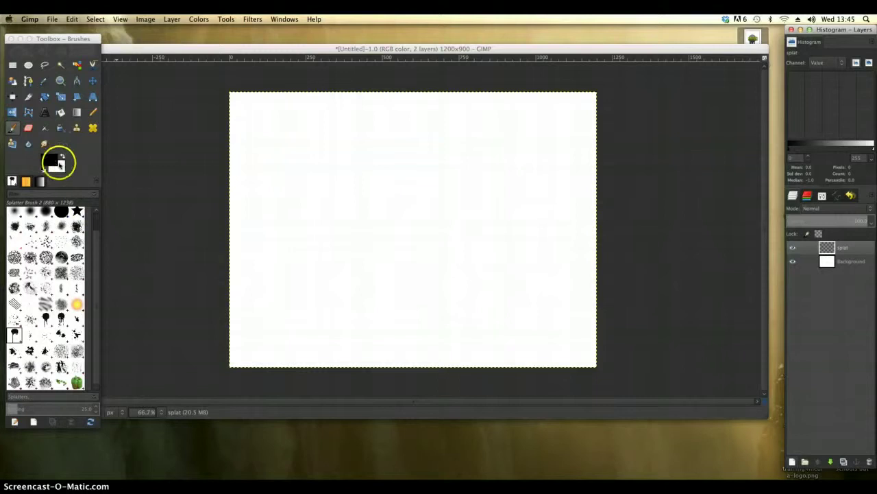
click(410, 233)
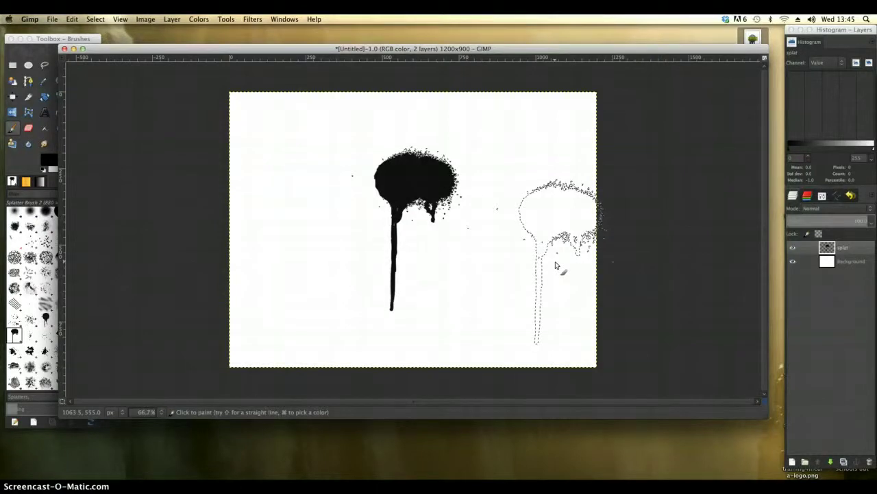
click(74, 39)
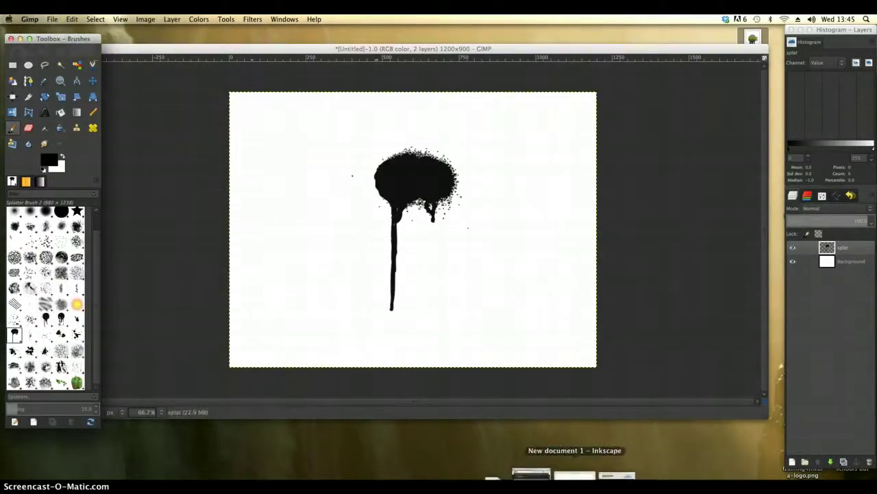
Switch to Inkscape, delete all of the existing SPLAT! artwork from the page, and return to GIMP.
click(571, 473)
scroll(386, 268, down, 5)
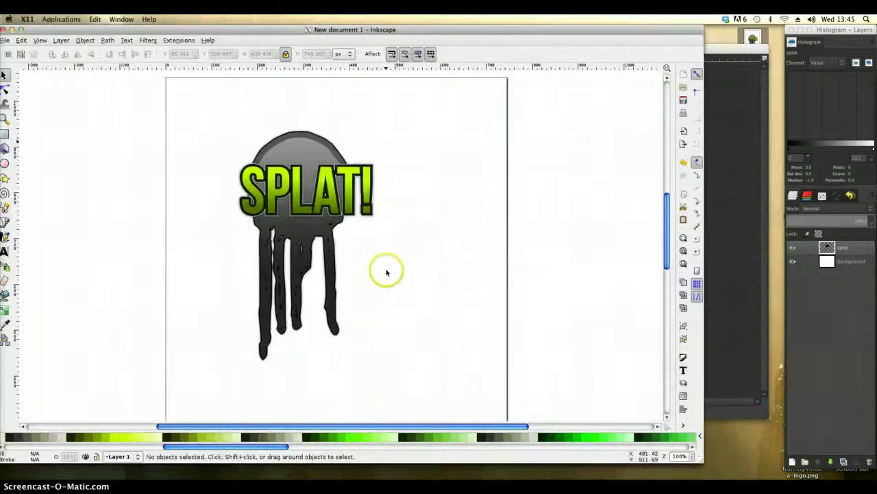
drag(454, 402, 167, 83)
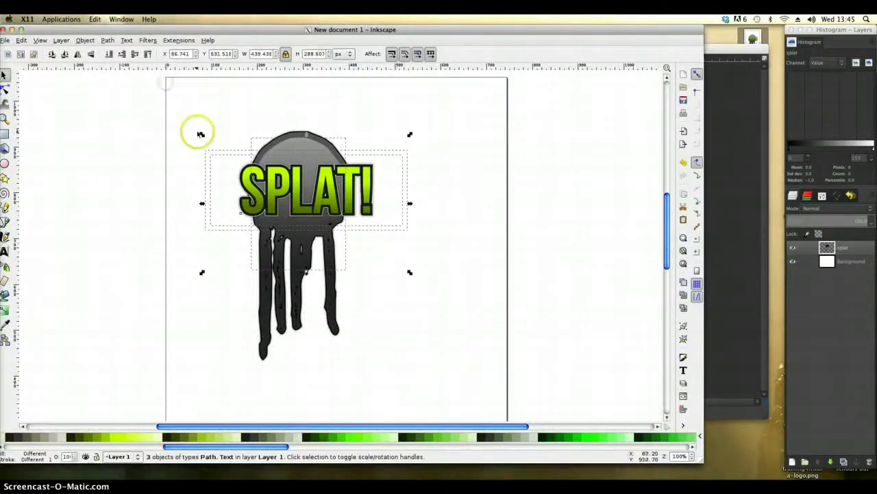
key(Delete)
click(318, 190)
key(Delete)
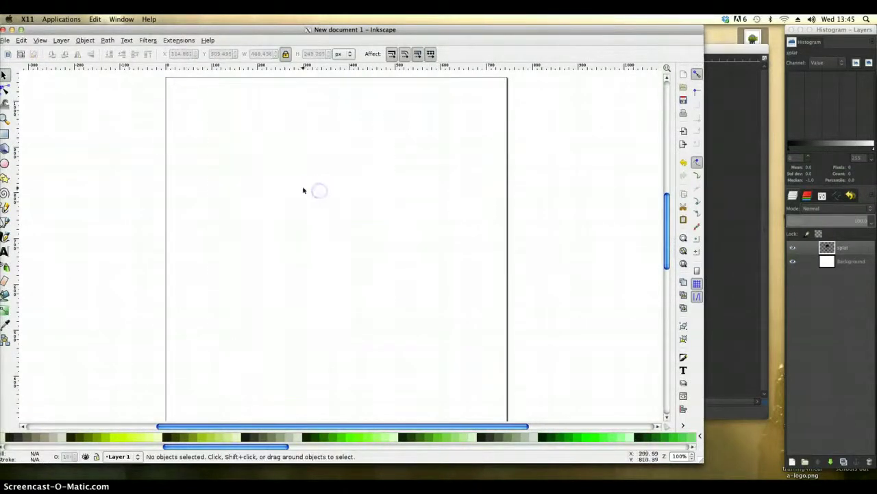
click(12, 30)
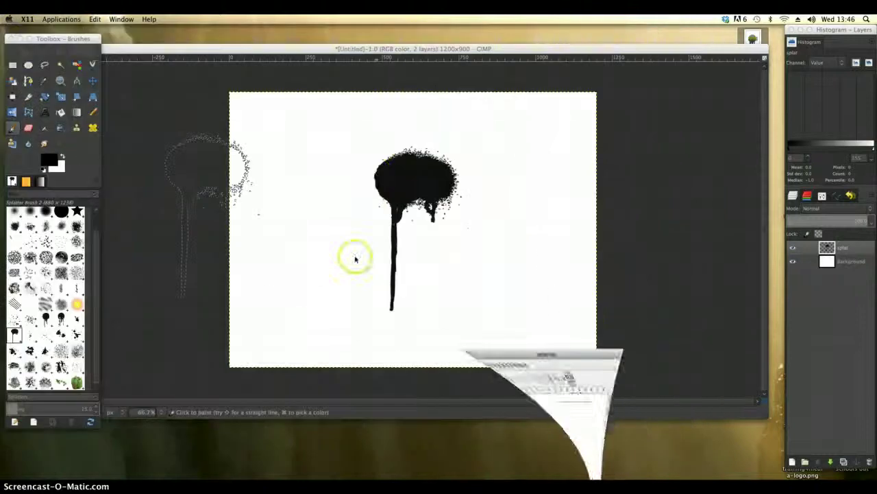
Select a rectangular area around the whole black splatter on the splat layer and copy it.
click(9, 62)
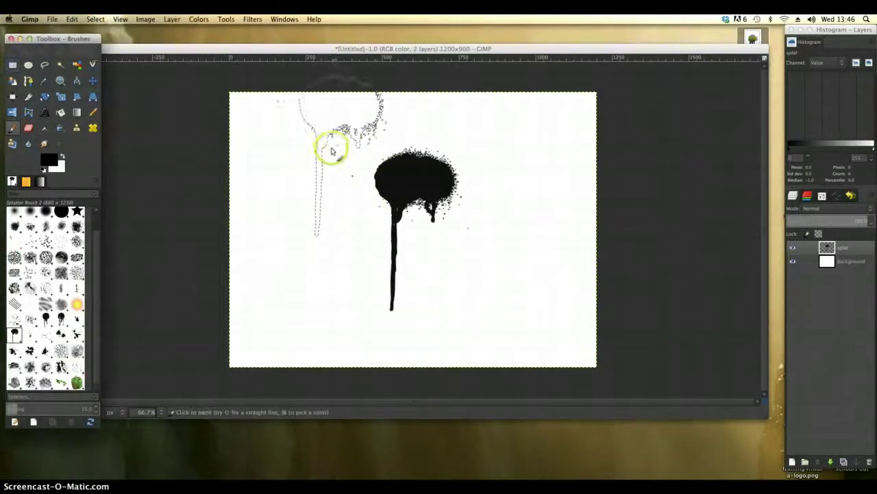
click(13, 65)
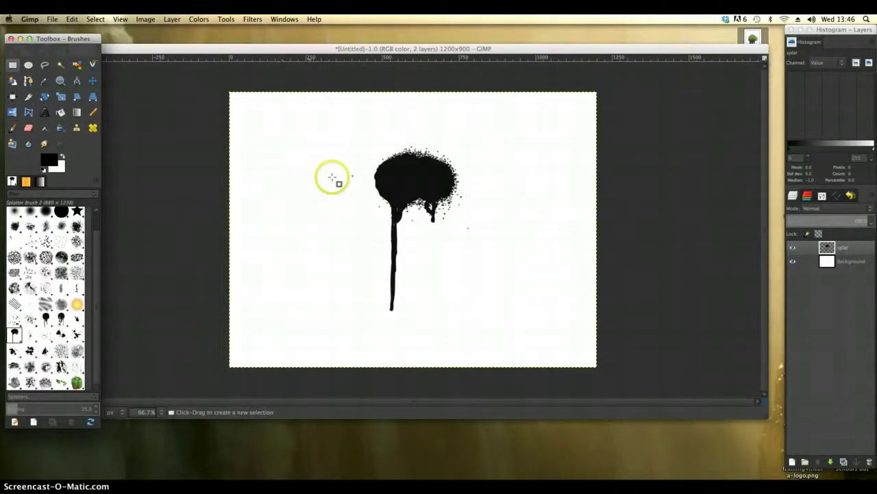
drag(327, 132, 544, 355)
click(69, 19)
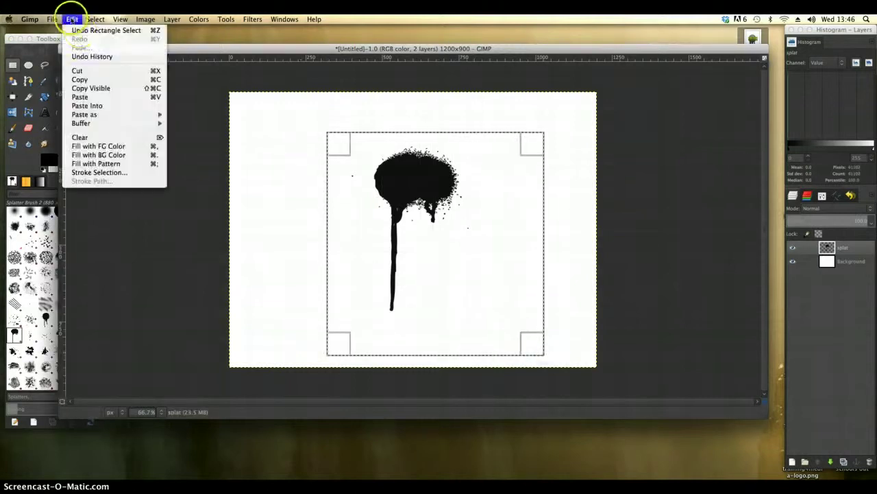
click(86, 78)
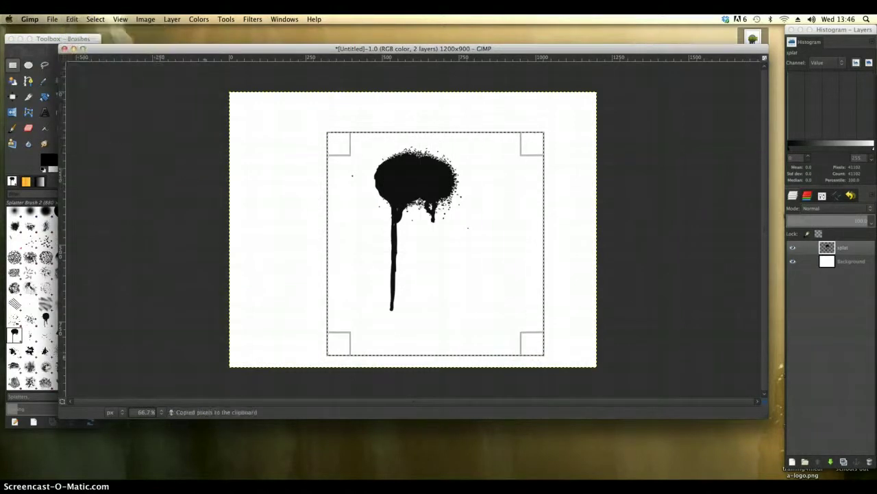
Switch to Inkscape, paste the copied splatter, and move it down so that it lies fully within the page's upper edge.
click(579, 476)
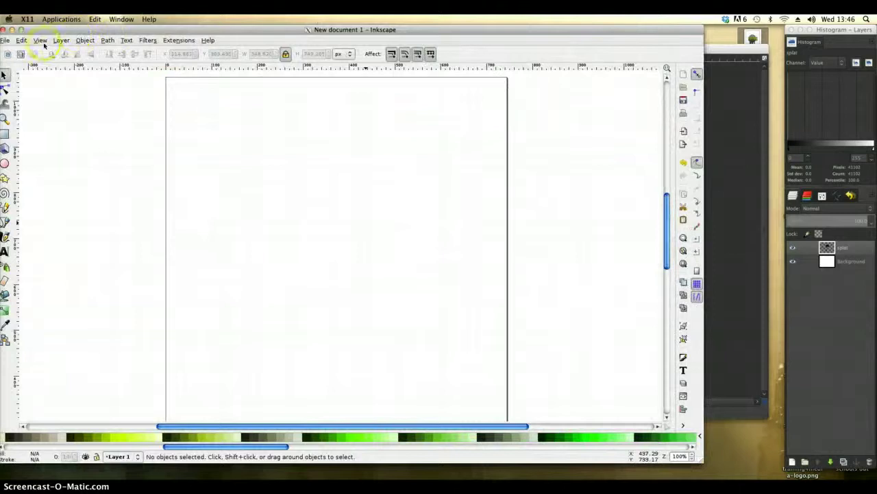
click(21, 40)
click(55, 107)
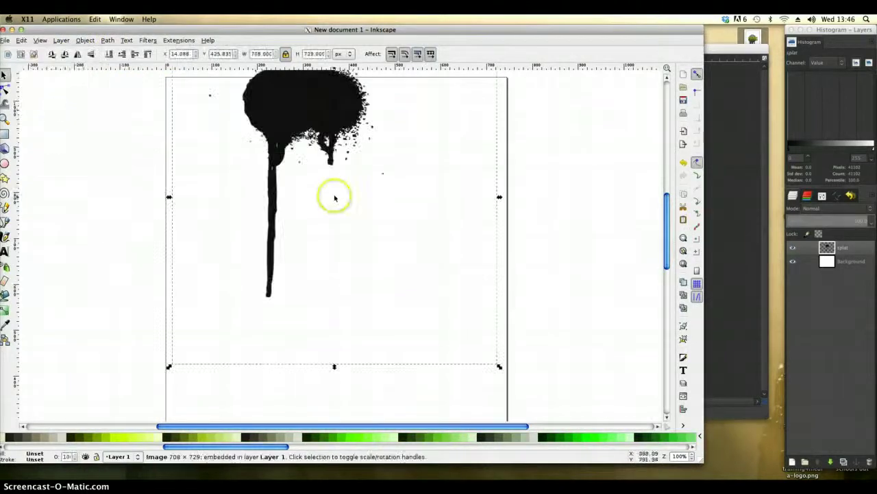
drag(290, 98, 286, 166)
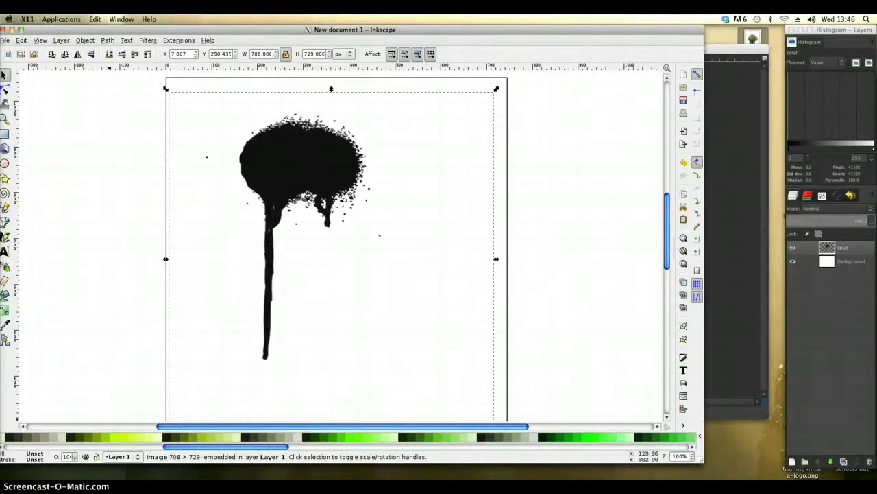
Apply a lime-green fill to the pasted splatter image and scale it down to about 338 × 348 px in the page's upper middle.
click(111, 437)
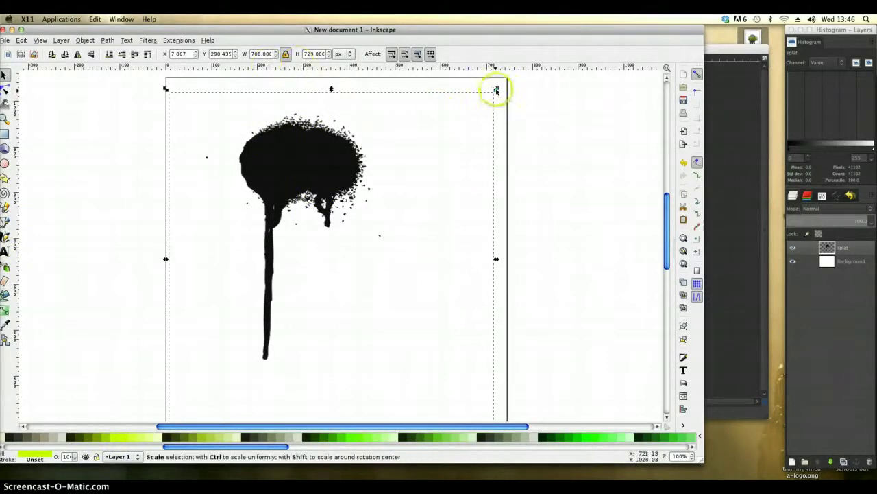
drag(496, 90, 309, 227)
drag(225, 313, 336, 149)
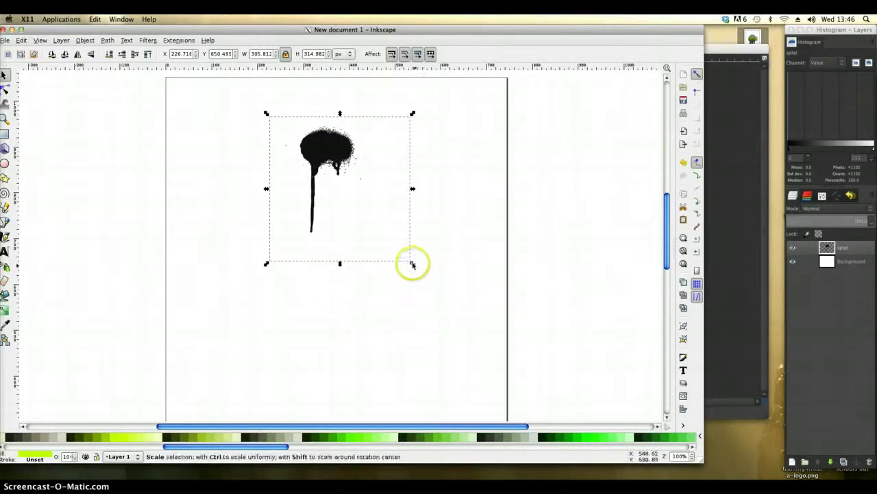
drag(412, 264, 425, 281)
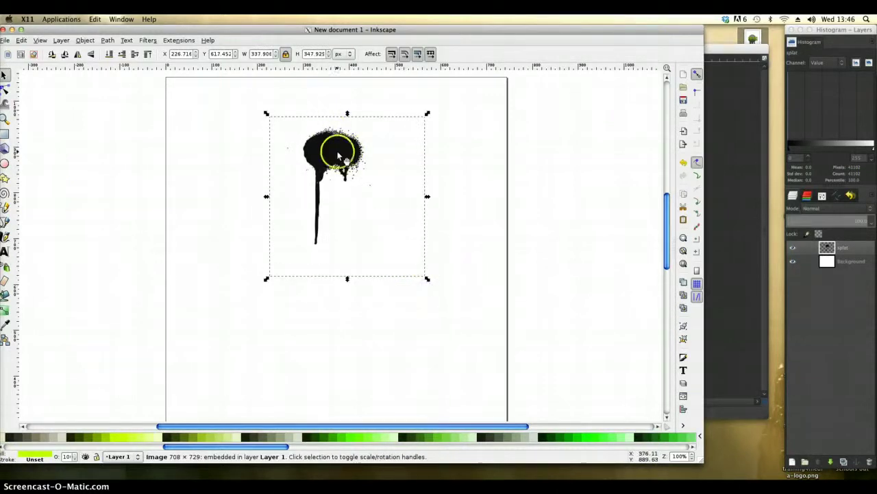
Trace the splatter bitmap into grouped paths using Grays with 8 scans, Smooth and Stack scans on, after updating the preview, and close the dialog.
click(108, 42)
click(133, 72)
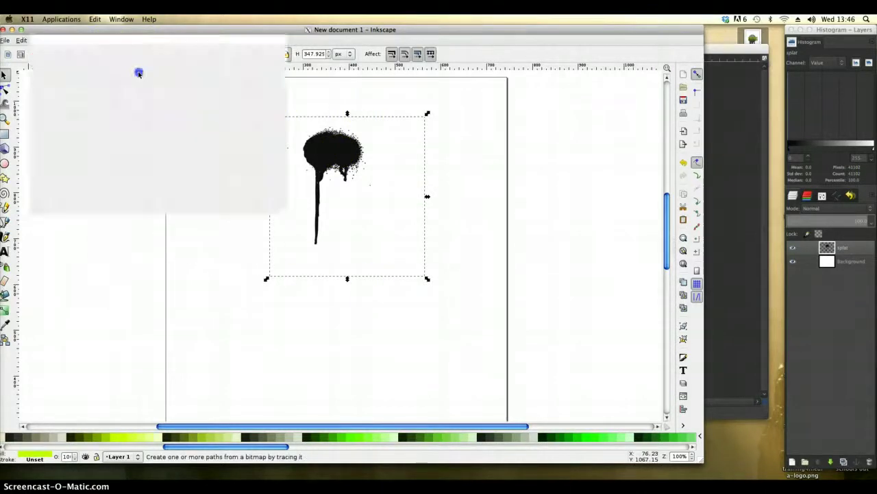
mouse_move(165, 28)
mouse_down()
mouse_move(419, 74)
mouse_move(595, 60)
mouse_move(549, 50)
mouse_up()
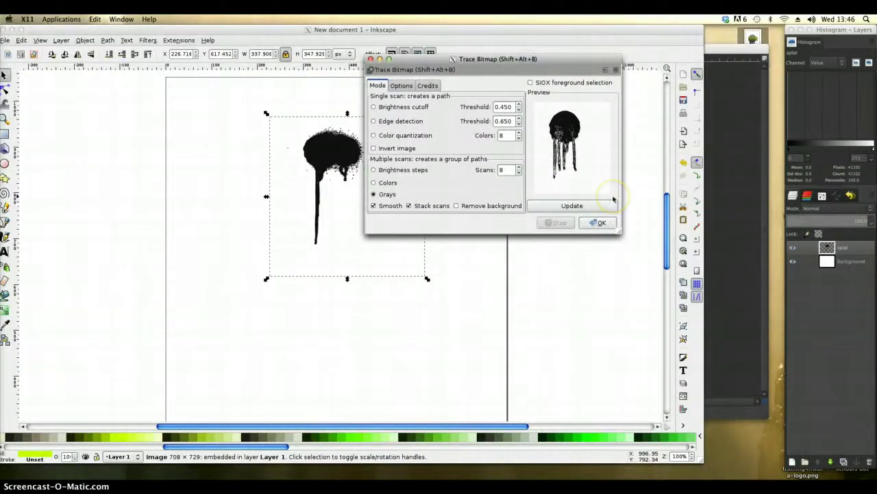
click(374, 183)
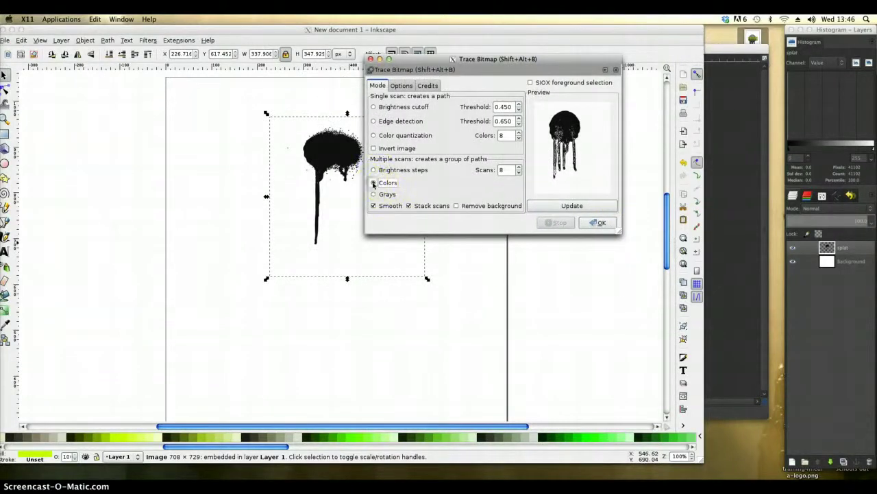
click(374, 194)
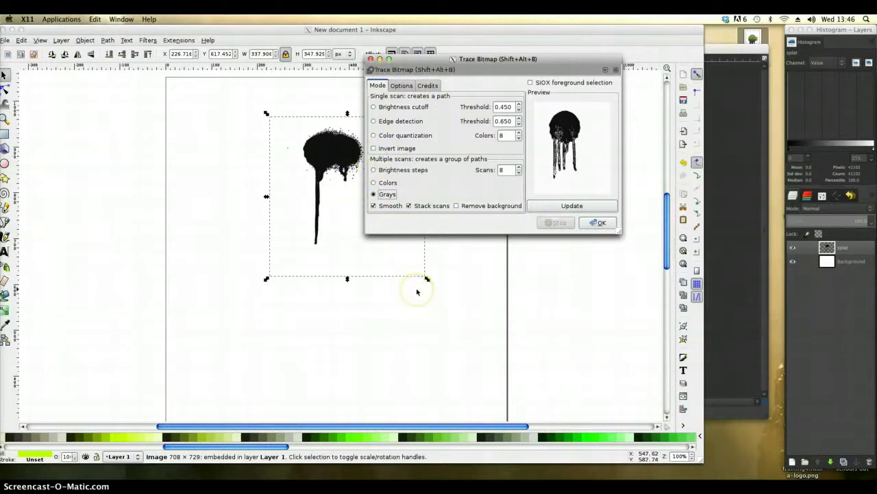
click(567, 208)
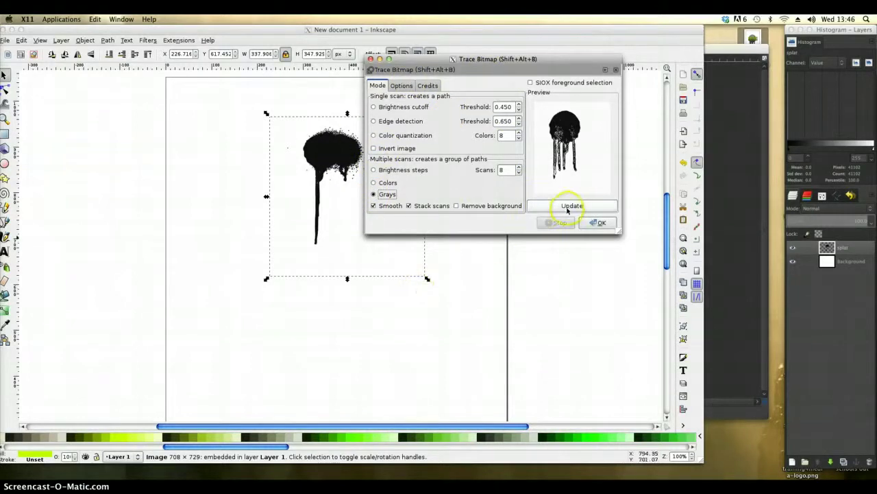
click(569, 208)
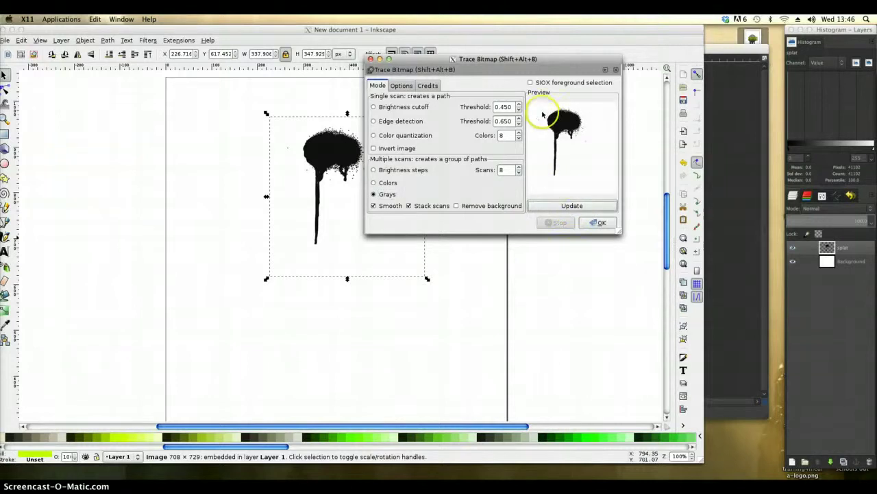
click(596, 224)
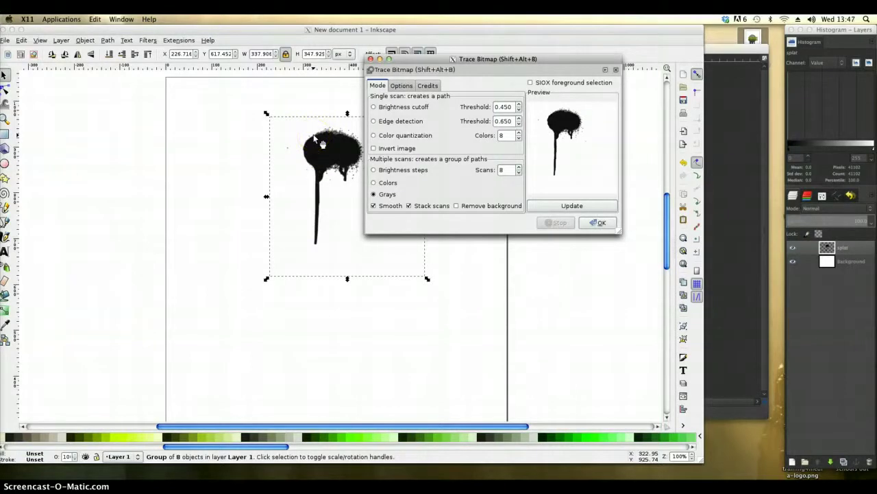
click(371, 60)
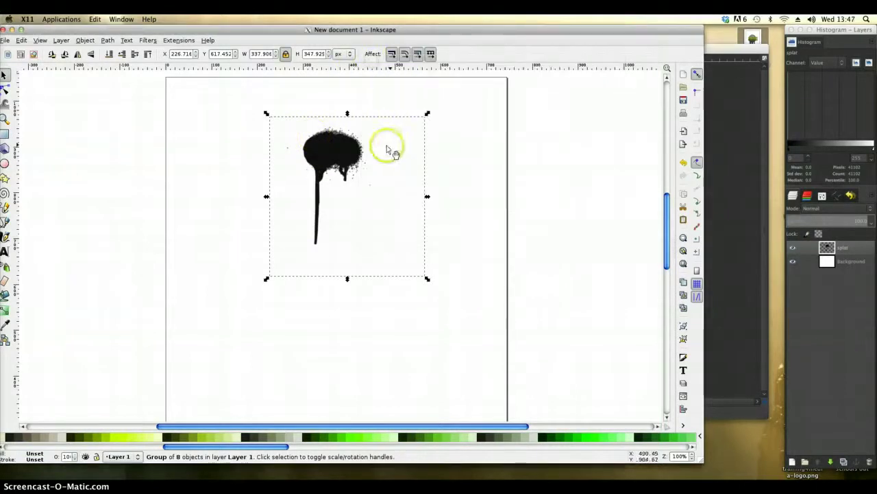
Move the traced group off the original image, delete the original bitmap, and return the group to the page's upper middle.
mouse_move(345, 144)
mouse_down()
mouse_move(443, 188)
mouse_move(486, 137)
mouse_up()
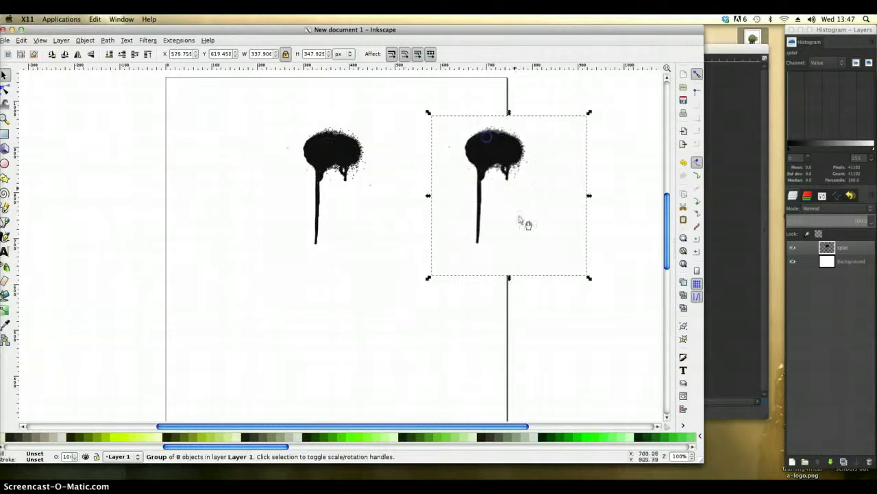
click(329, 146)
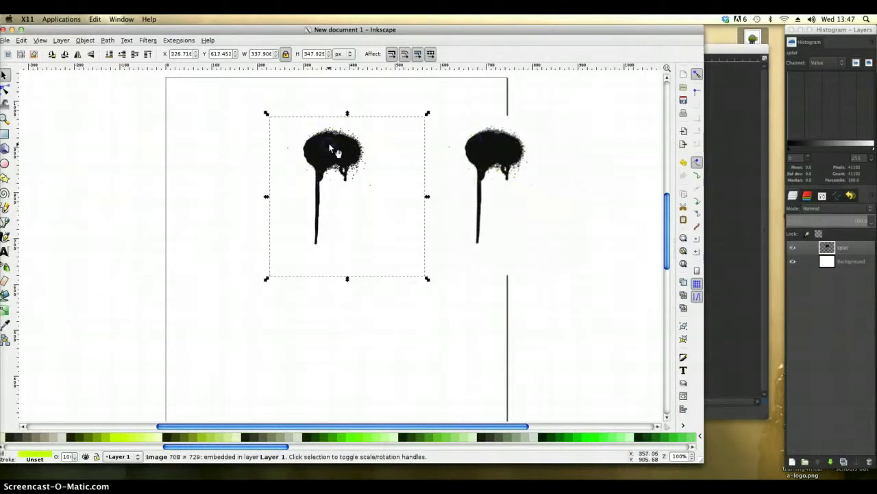
key(Delete)
drag(489, 146, 327, 149)
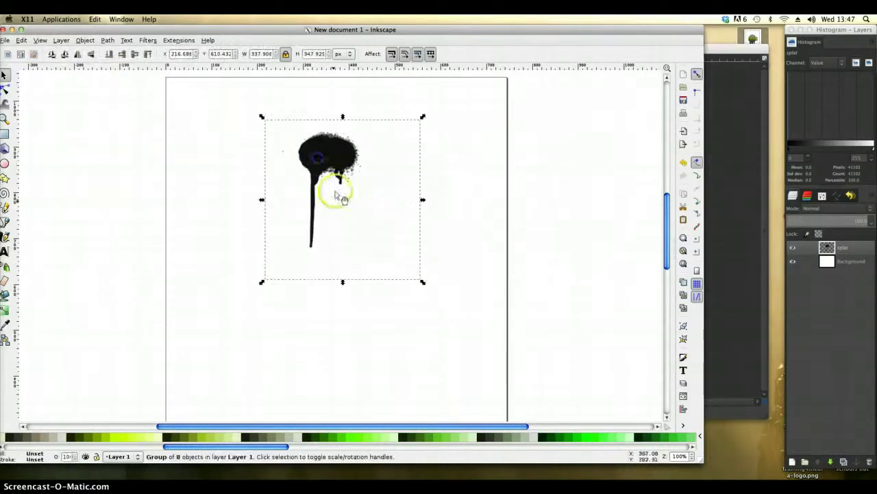
Ungroup the traced splatter into its separate paths and clear the selection.
right_click(333, 140)
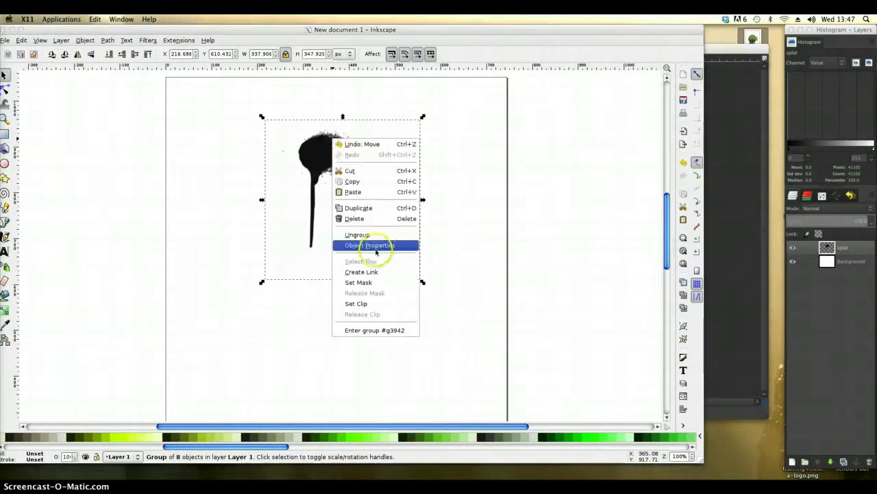
click(372, 236)
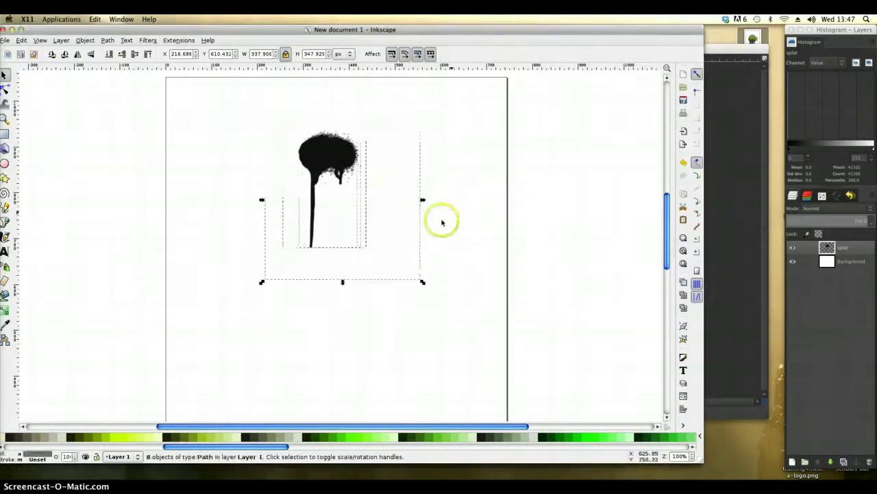
click(388, 194)
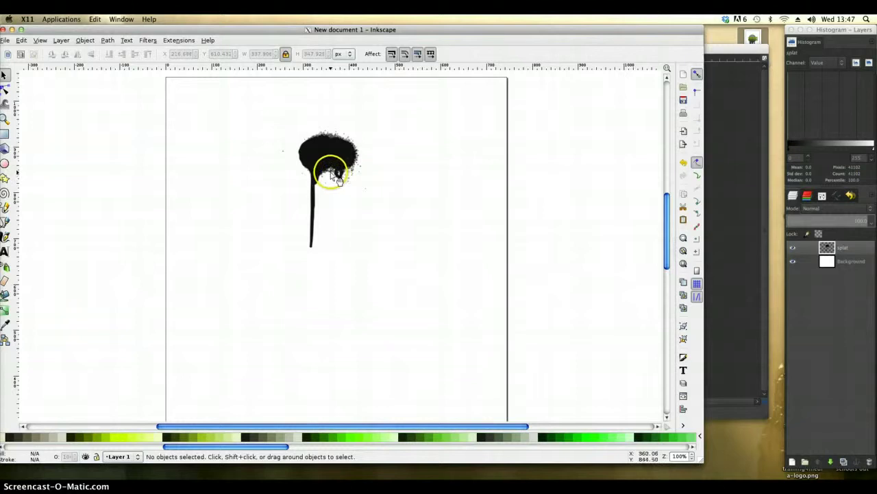
click(367, 189)
click(404, 212)
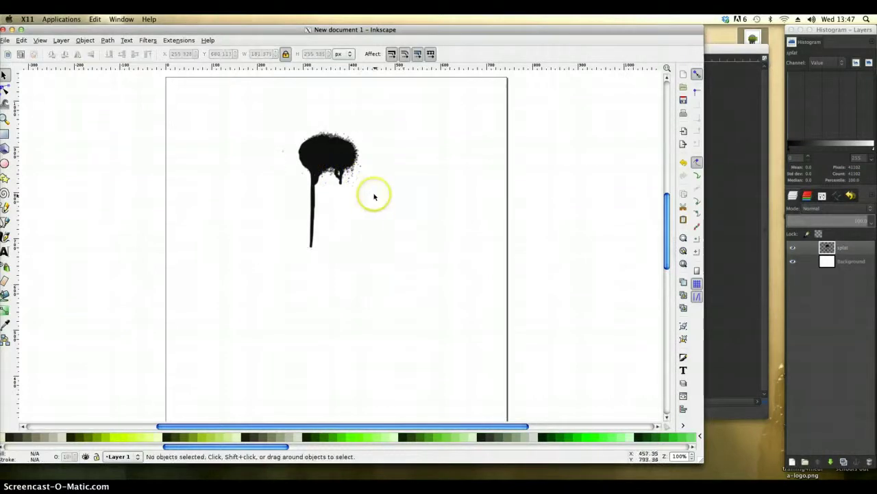
Pull the stacked splatter layers apart so that the different gray shades lie separately around the page.
mouse_move(327, 152)
mouse_down()
mouse_move(405, 225)
mouse_move(467, 152)
mouse_move(139, 132)
mouse_move(329, 147)
mouse_move(514, 250)
mouse_move(537, 229)
mouse_move(203, 196)
mouse_up()
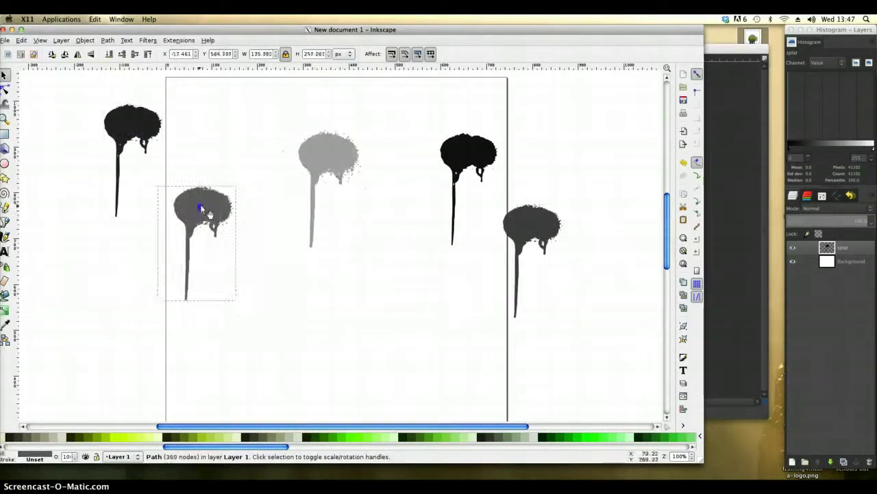
mouse_move(333, 163)
mouse_down()
mouse_move(392, 237)
mouse_move(396, 302)
mouse_up()
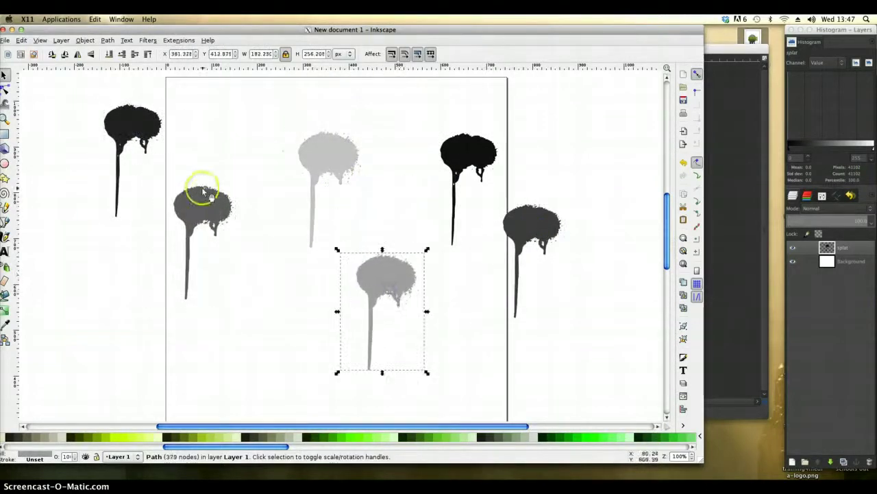
drag(203, 197, 256, 143)
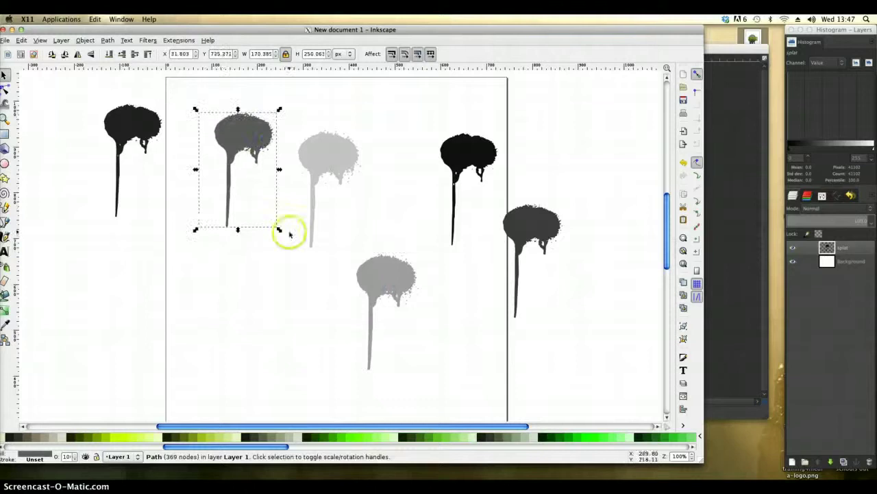
Delete every traced splatter except the mid-gray one, and move that one to the page's upper middle.
click(261, 171)
key(Delete)
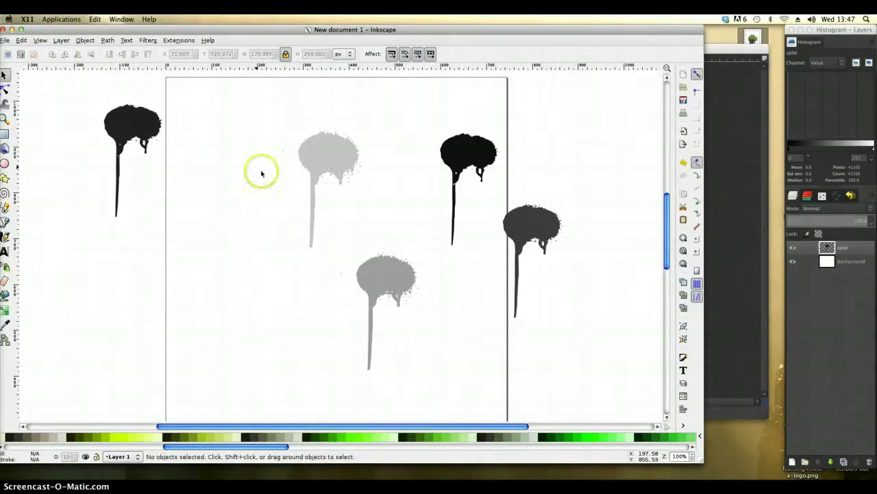
click(127, 123)
key(Delete)
click(458, 148)
key(Delete)
click(525, 226)
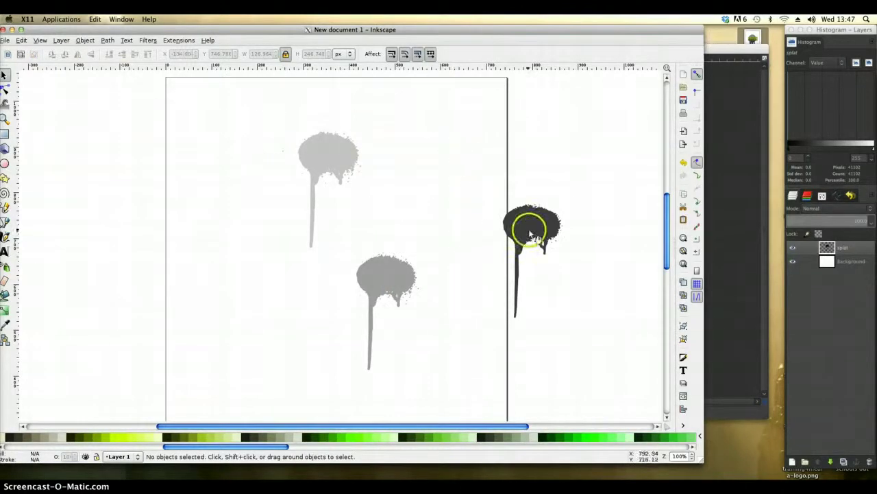
key(Delete)
click(314, 137)
key(Delete)
click(366, 254)
drag(332, 192, 314, 151)
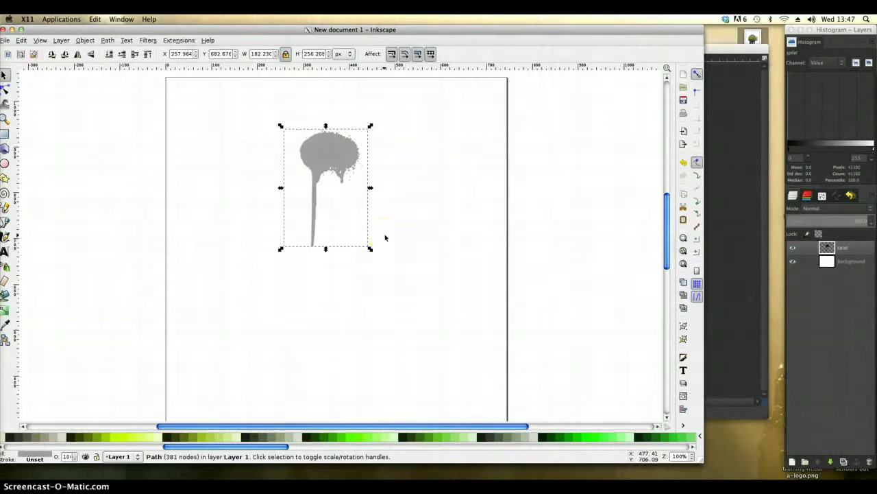
Try several green fills on the remaining splatter path and settle on a near-black fill.
click(329, 436)
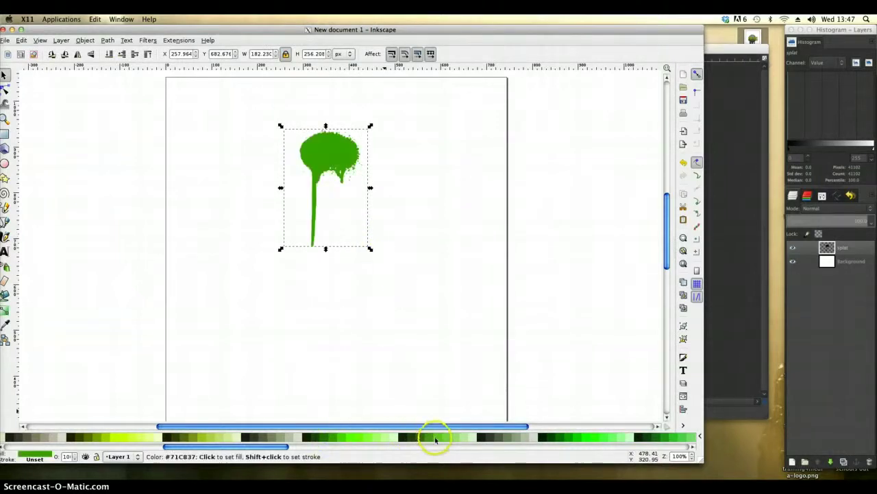
click(435, 436)
click(605, 438)
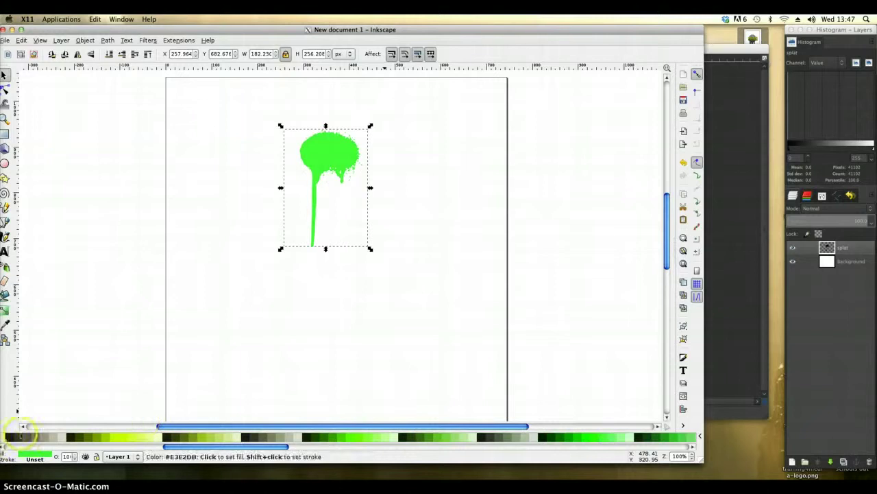
click(8, 436)
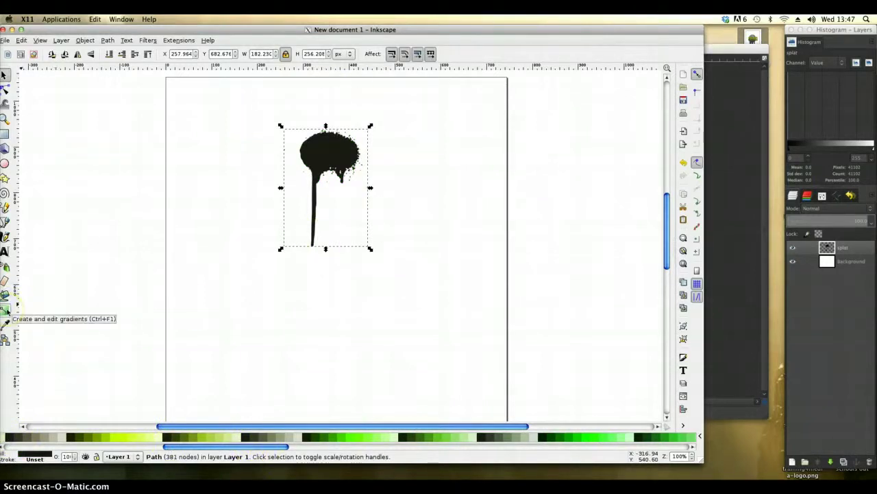
Give the splatter a vertical linear gradient from near-black just above the blob to dark gray-green at the long drip's lower end.
click(5, 310)
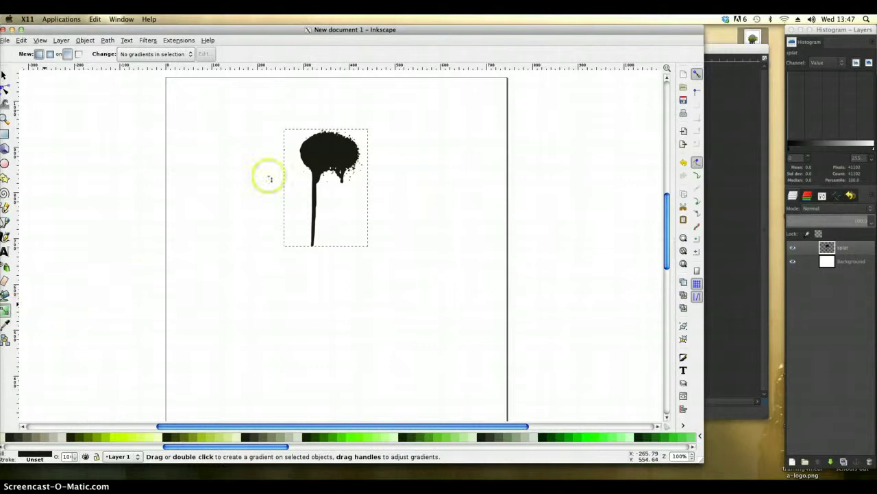
drag(329, 110, 329, 246)
click(72, 438)
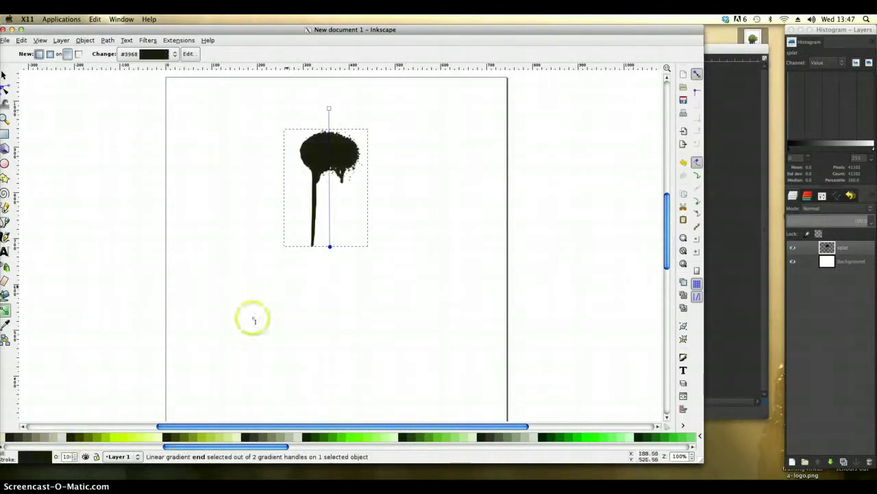
drag(329, 108, 331, 120)
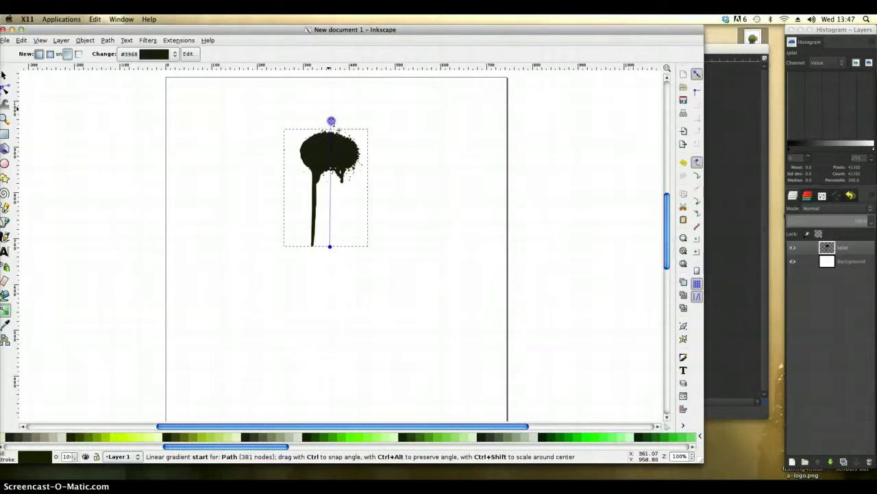
click(329, 245)
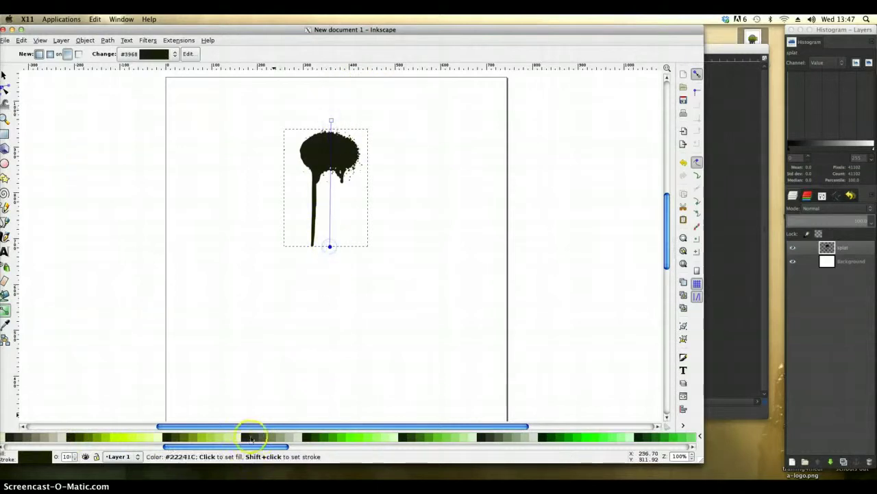
click(249, 437)
Shorten the gradient to run from the blob's upper edge to just below the blob, and try a lime-green start color.
drag(331, 246, 331, 223)
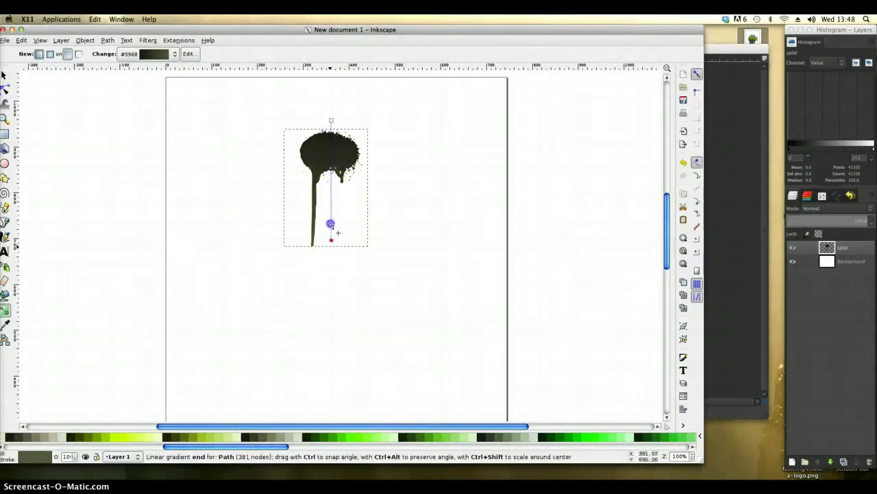
drag(331, 121, 331, 132)
click(330, 133)
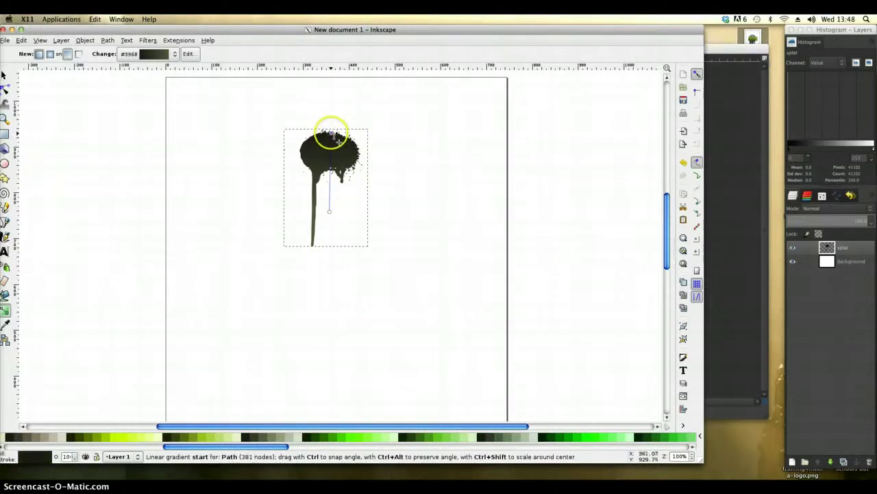
click(123, 436)
drag(329, 211, 331, 184)
Set the gradient's start color to near-black and pull its end up to the blob's lower edge.
click(330, 132)
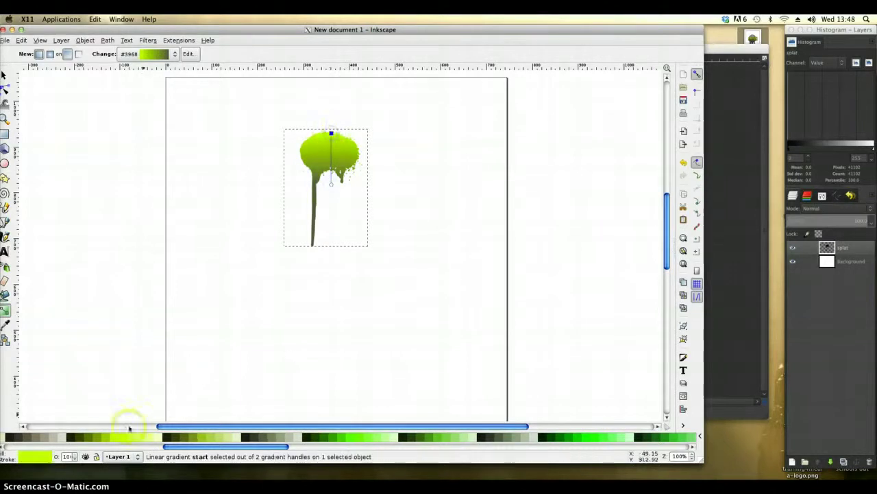
click(248, 439)
drag(331, 184, 332, 165)
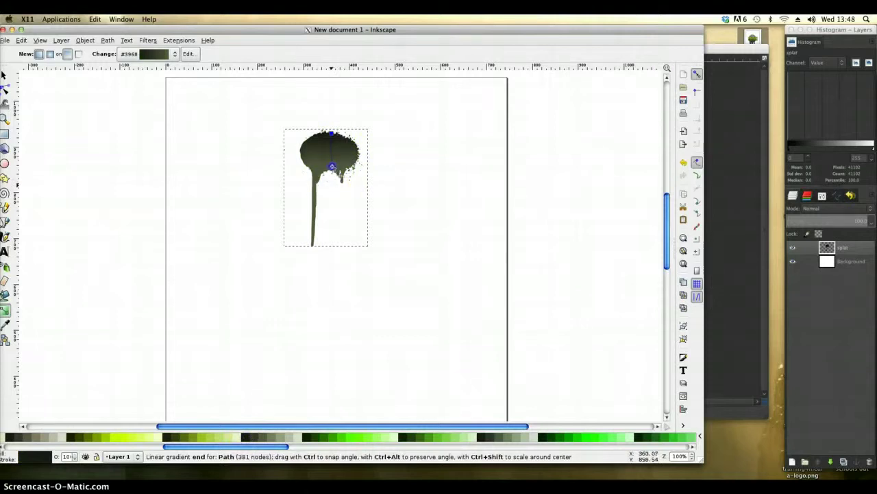
click(331, 166)
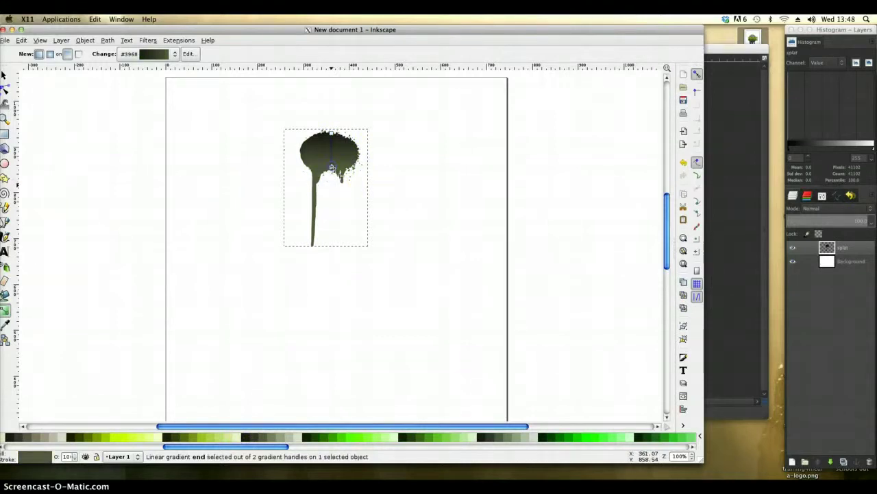
Duplicate the dark gradient splatter in place and fill the copy with a flat pale gray-green.
click(5, 74)
click(367, 166)
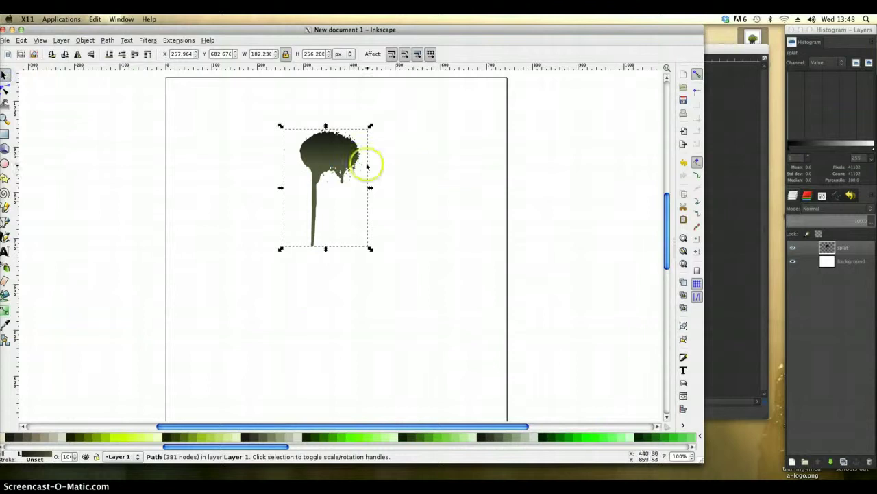
right_click(329, 151)
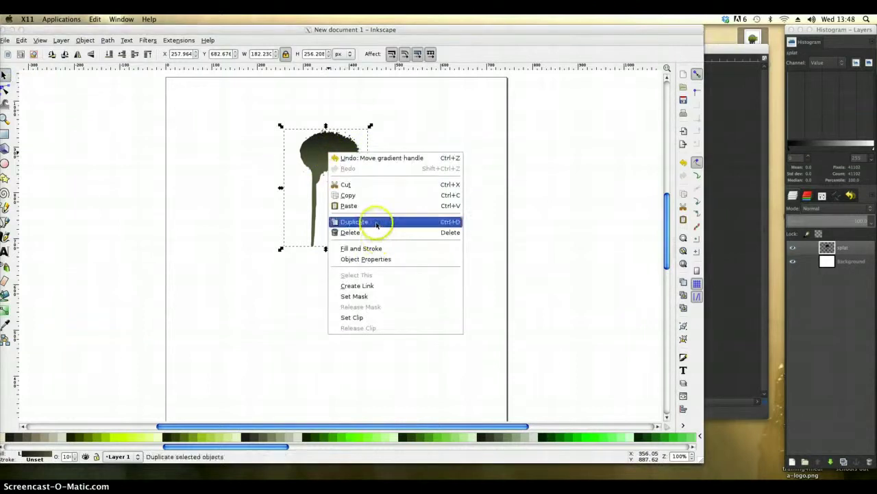
click(377, 222)
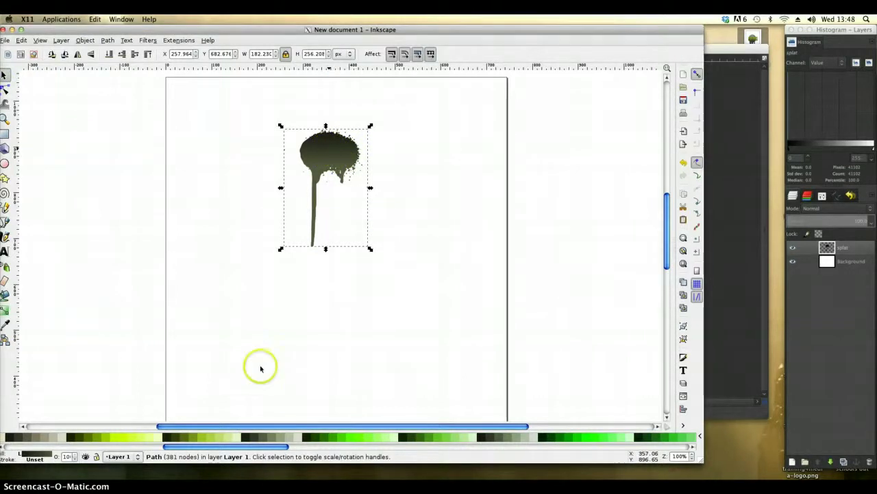
click(297, 439)
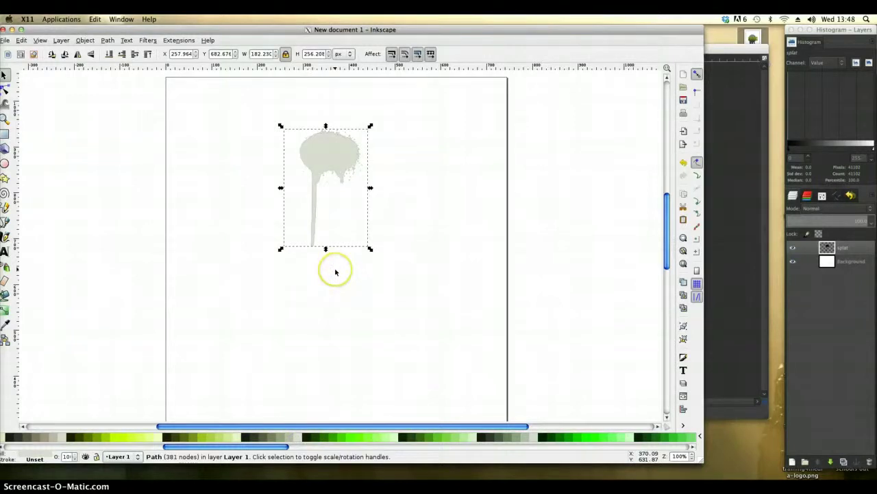
Place the pale copy behind the dark splatter and outset it to about 190 by 264 px.
key(Page_Down)
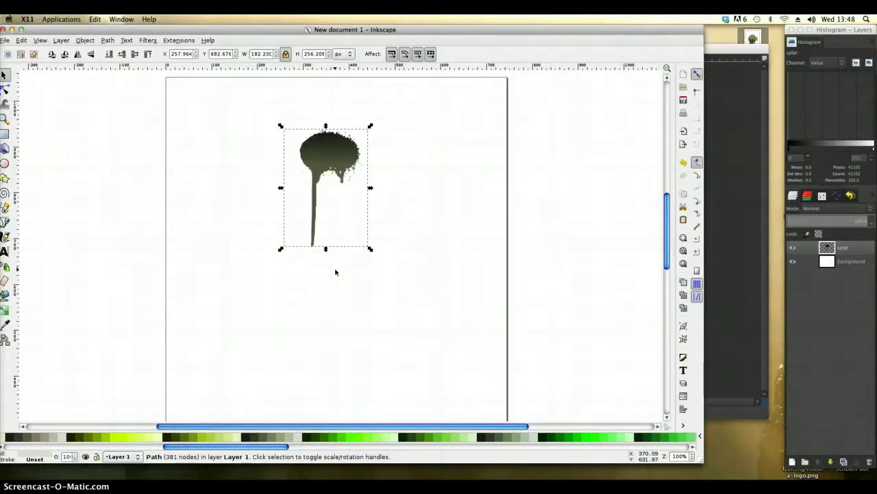
key(Page_Up)
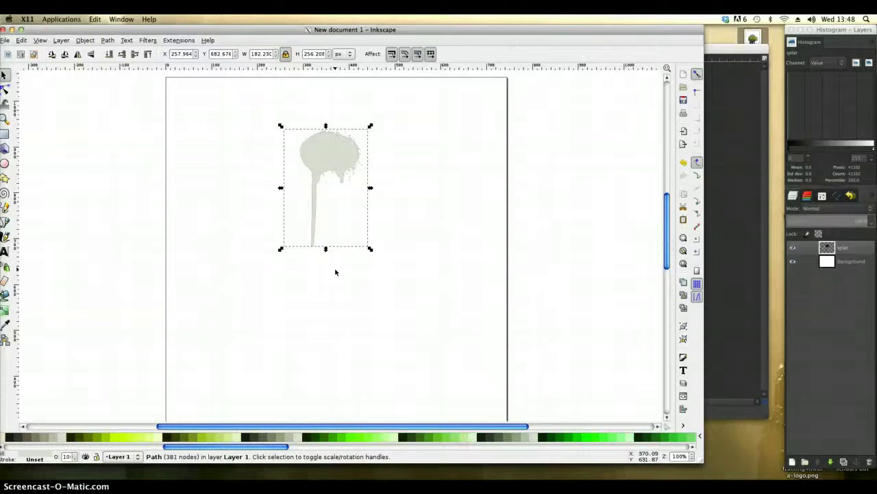
key(ctrl)
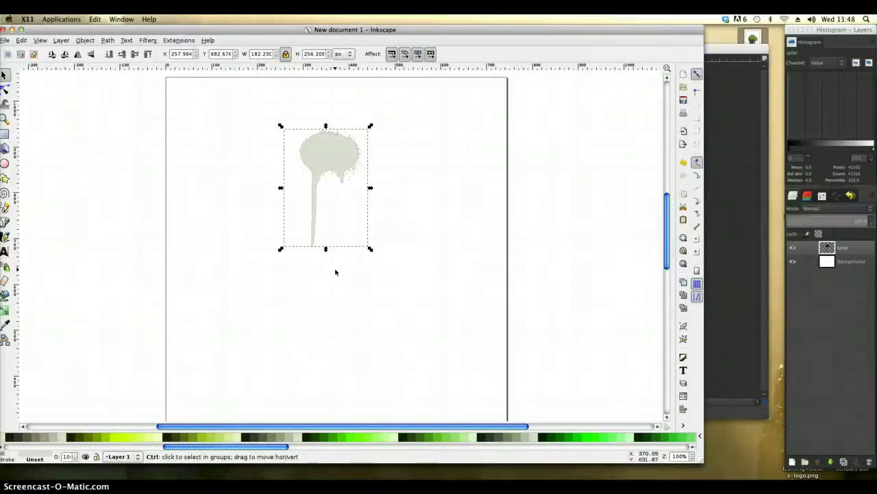
key(period)
key(period)
key(period)
key(period)
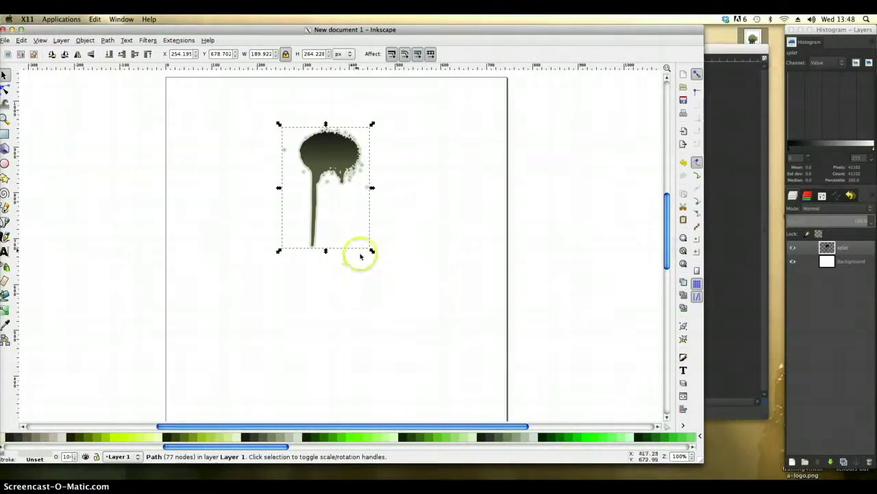
Apply a Drop Shadow filter to the dark gradient splatter with blur radius 2.0, opacity 50%, horizontal offset 0.4 and vertical offset 0.3 px.
click(415, 161)
click(340, 155)
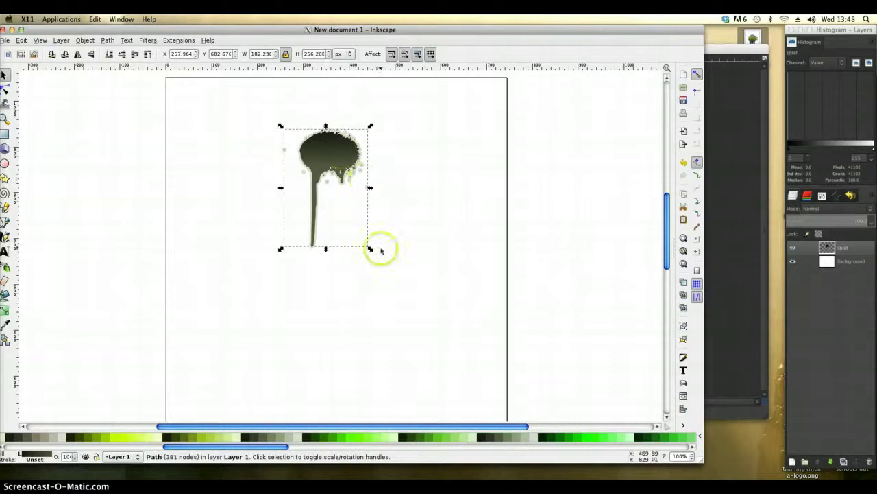
click(152, 42)
mouse_move(204, 210)
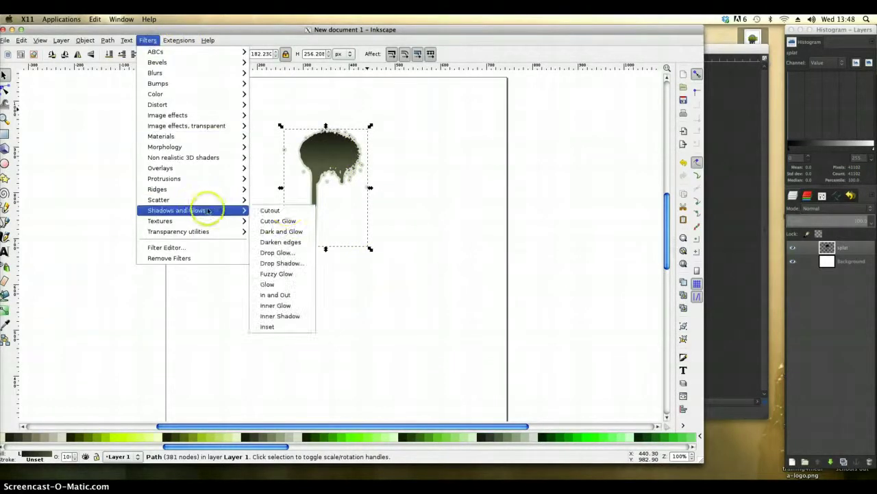
click(281, 263)
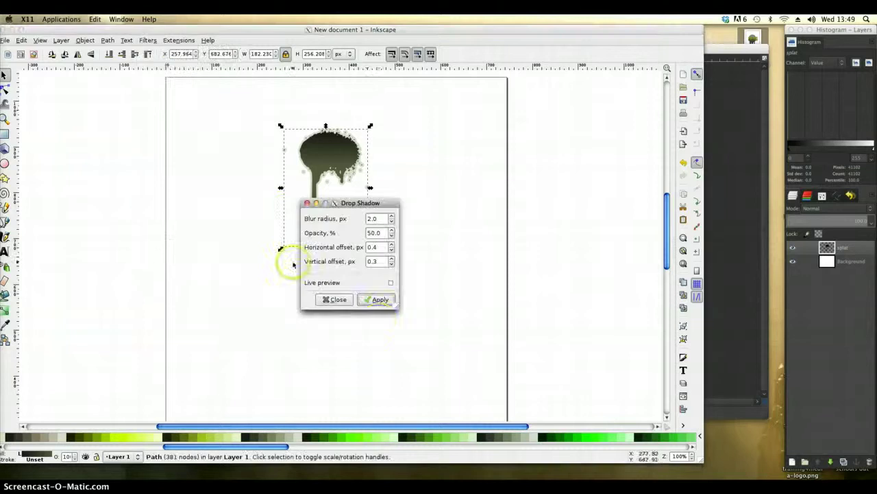
click(379, 300)
click(336, 299)
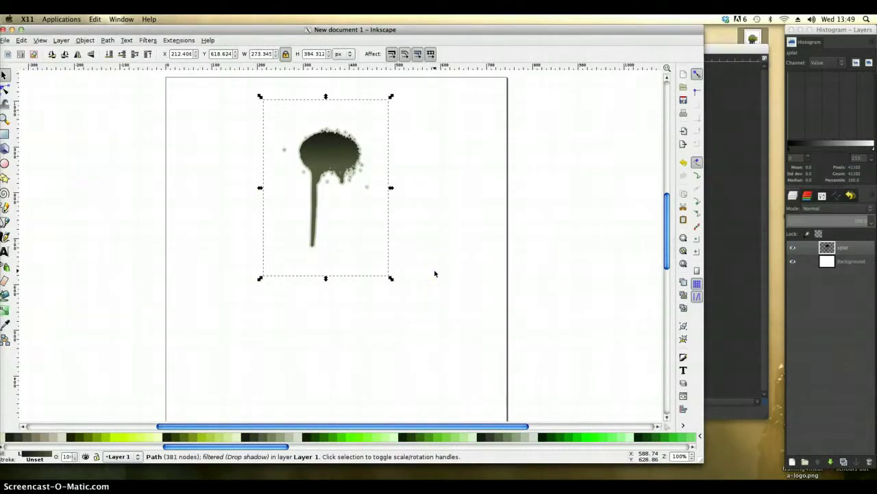
Examine the drop shadow and pale outline around the blob and drips up close.
key(shift)
key(plus)
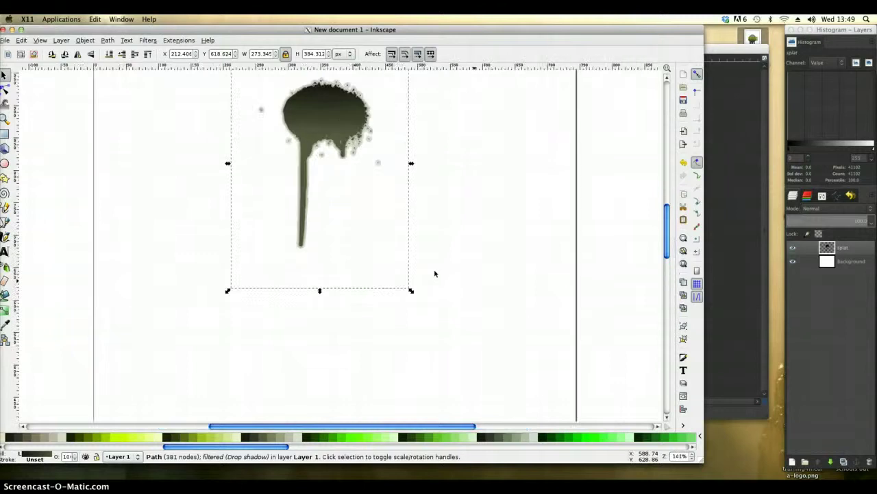
key(plus)
key(plus)
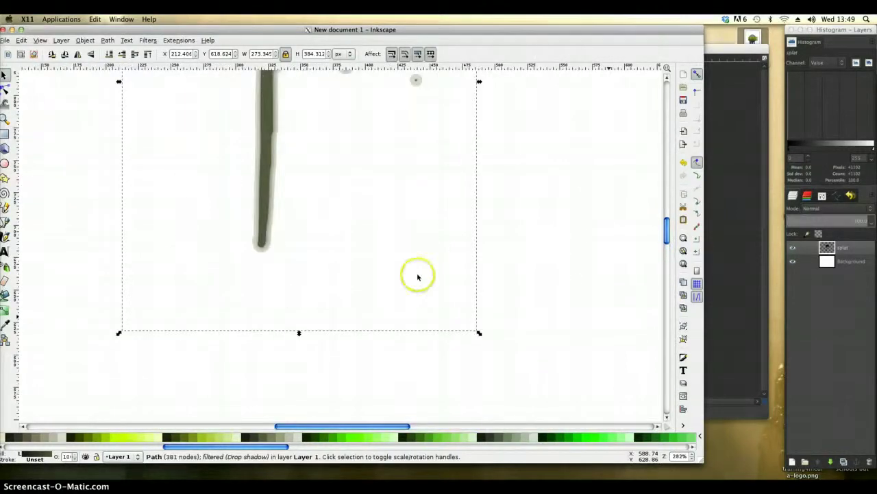
scroll(362, 318, up, 5)
scroll(361, 319, up, 4)
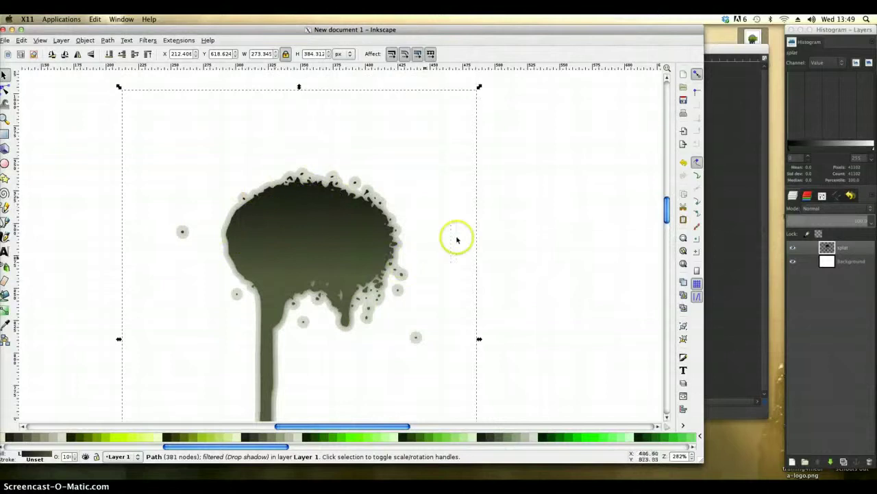
key(minus)
key(minus)
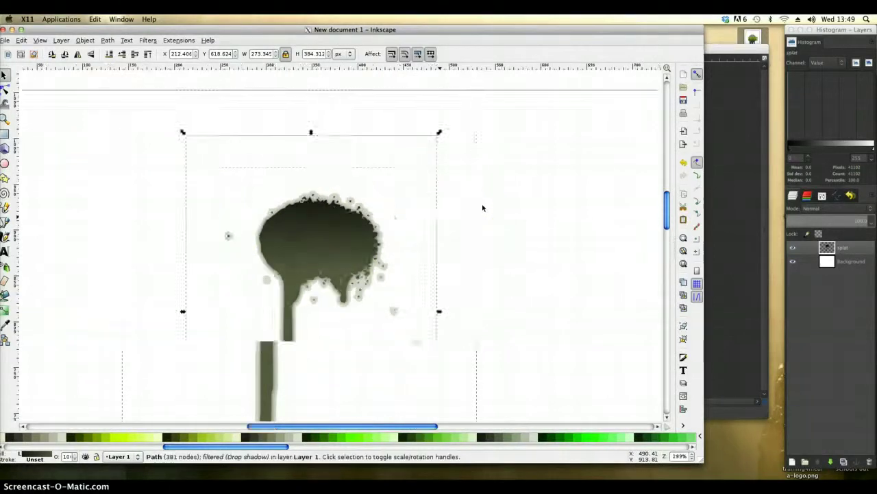
scroll(480, 209, down, 3)
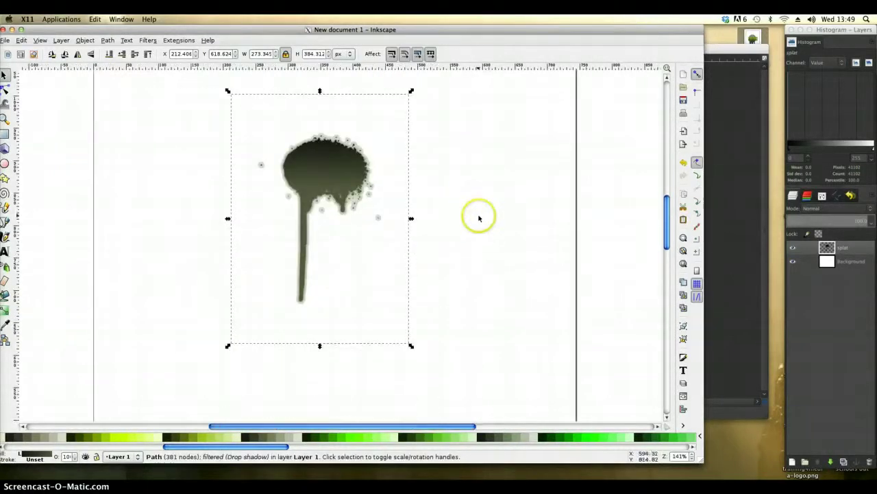
Give the dark gradient splatter a flat white stroke.
click(423, 237)
click(344, 175)
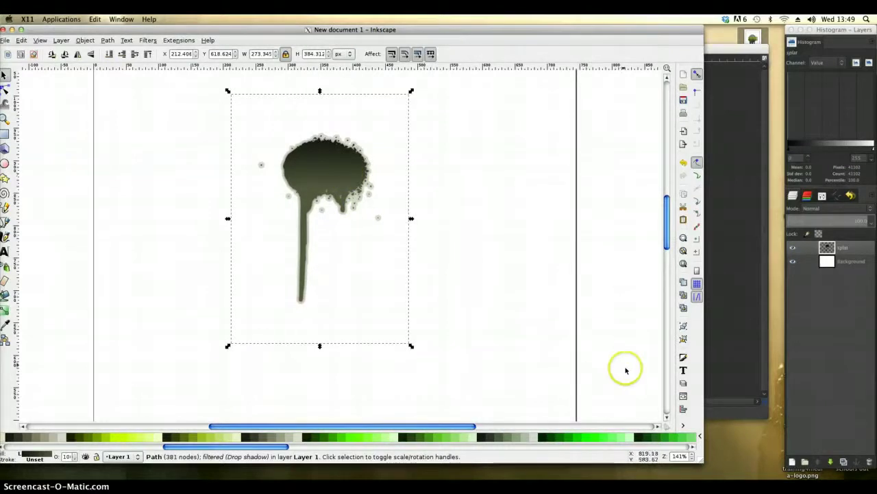
click(683, 358)
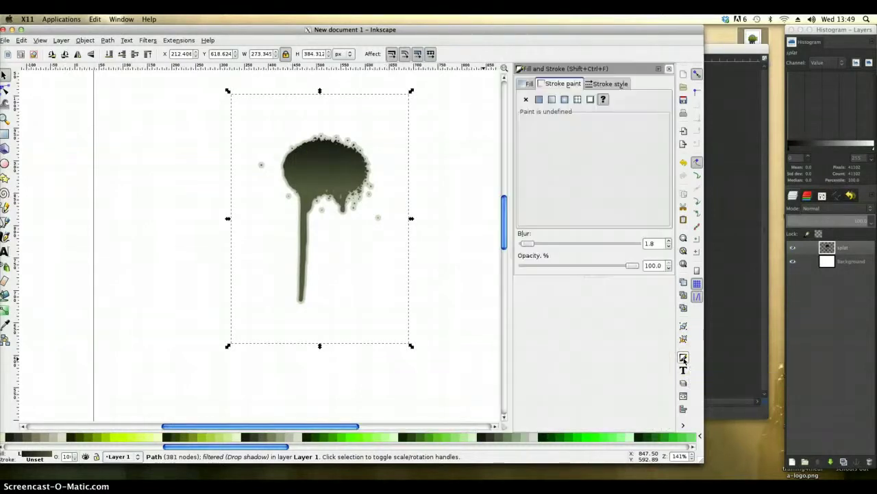
click(524, 100)
click(528, 84)
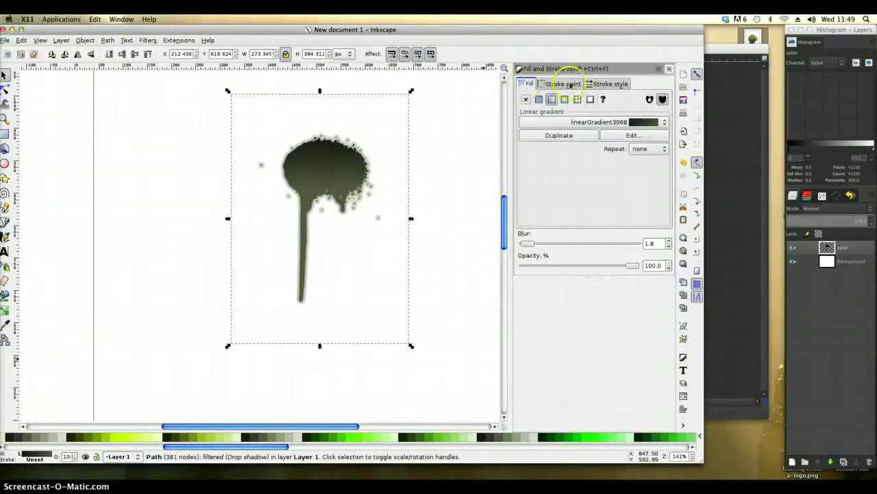
click(560, 84)
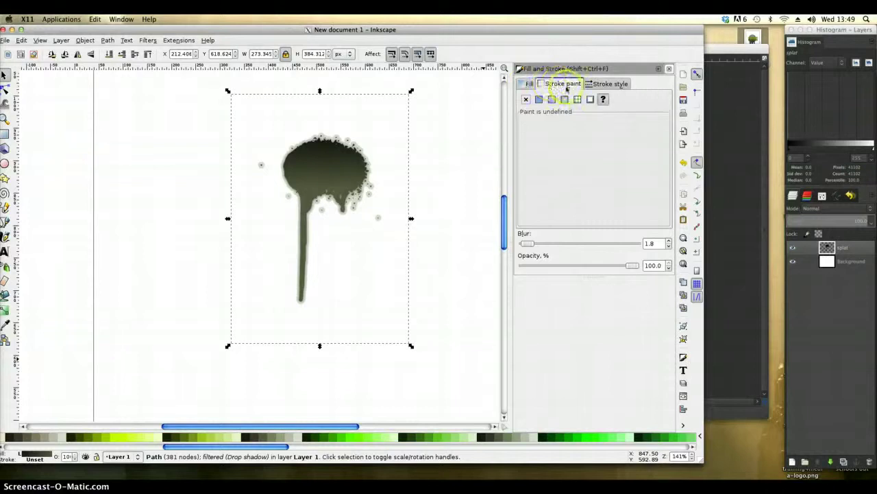
click(604, 84)
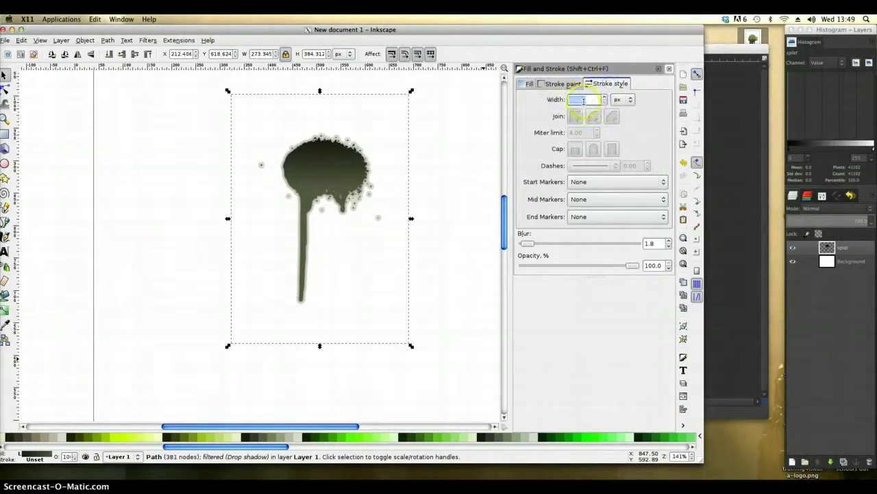
click(571, 82)
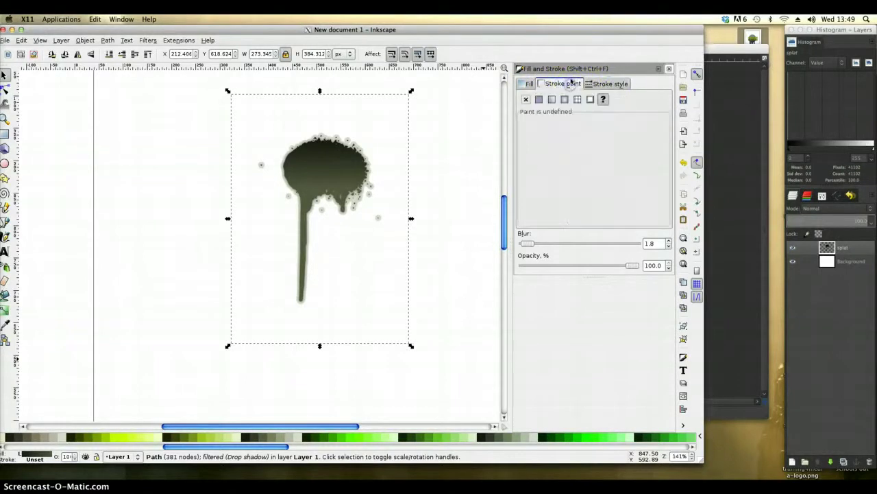
click(540, 100)
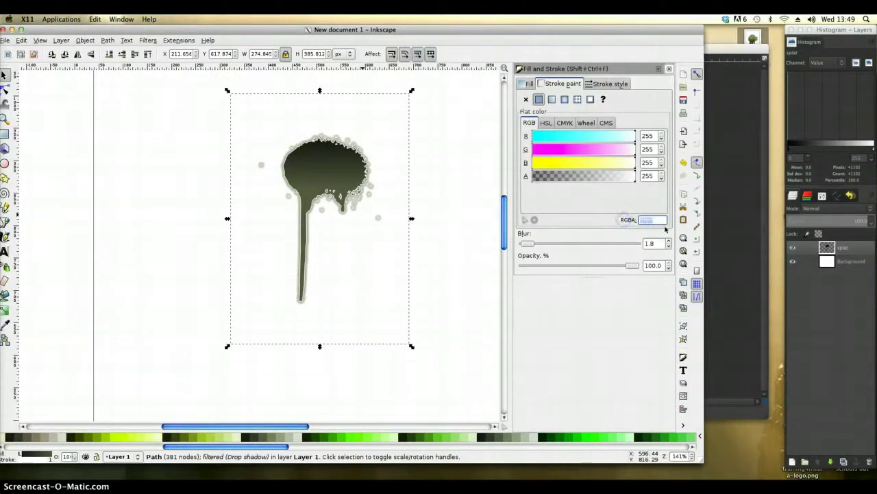
Try a black stroke on the dark splatter with RGBA value 000000ff.
text(0000f)
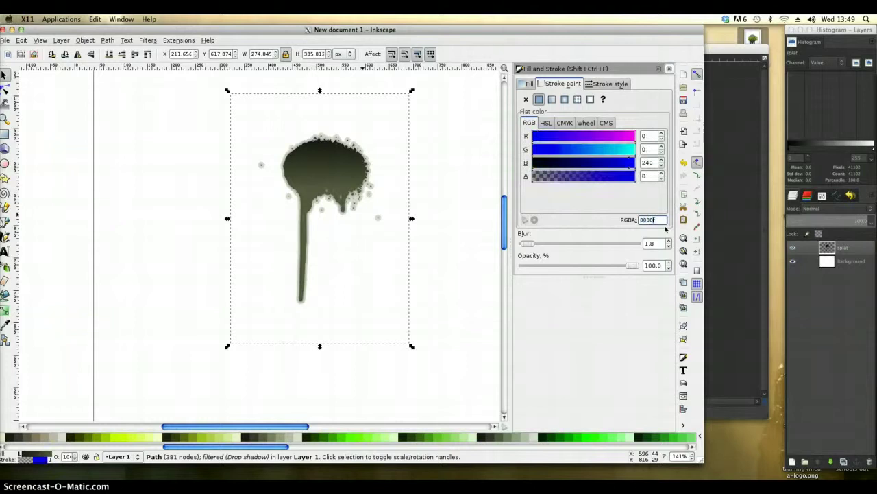
text(0)
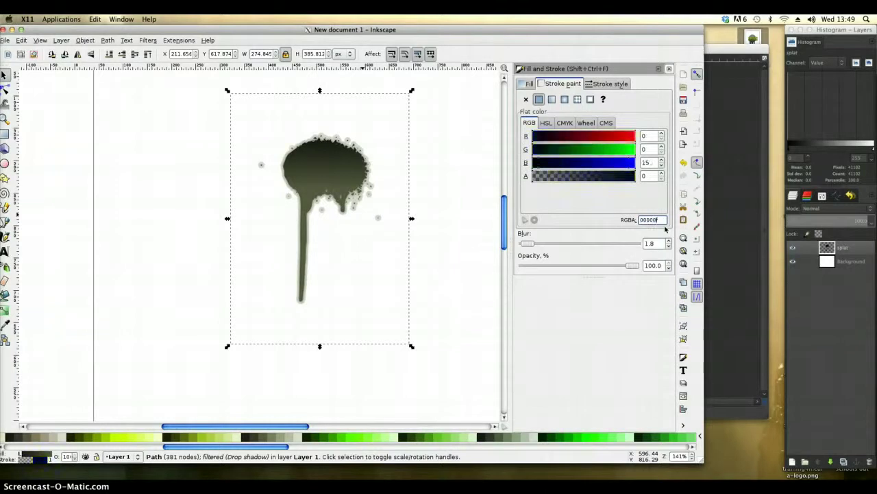
text(0)
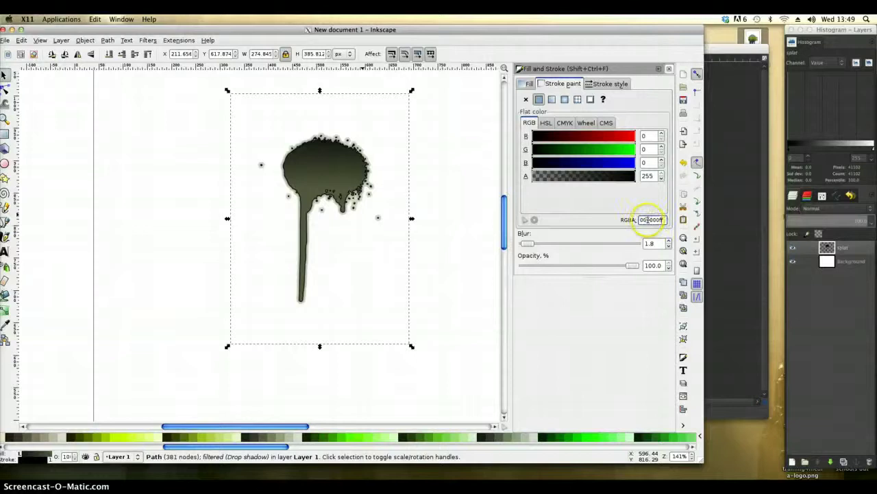
Set the dark splatter's stroke color to white and deselect it.
click(662, 220)
drag(663, 220, 659, 220)
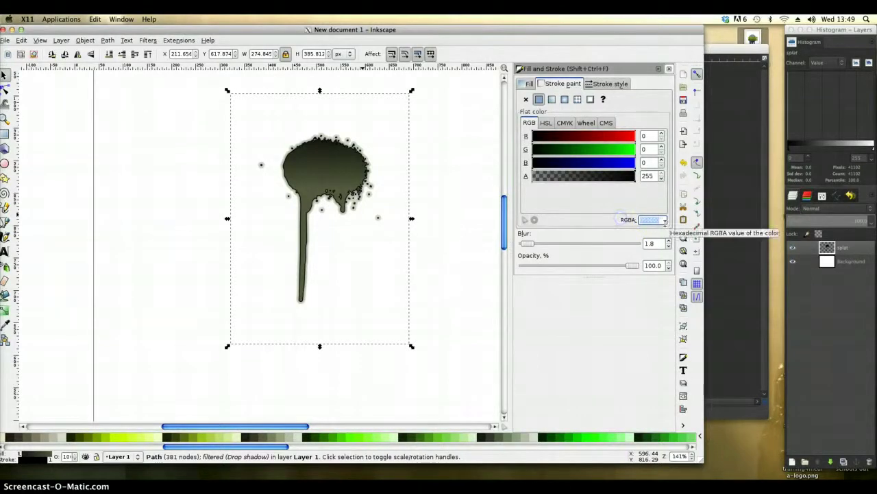
text(fffffff0)
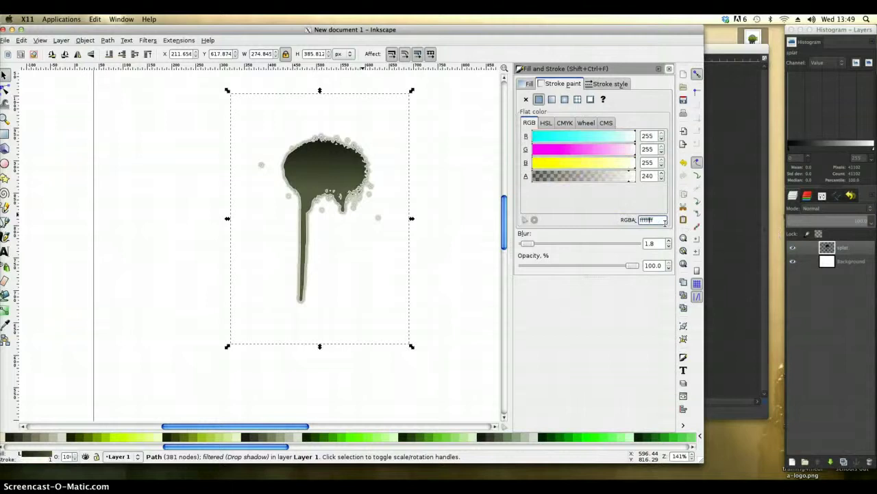
click(181, 151)
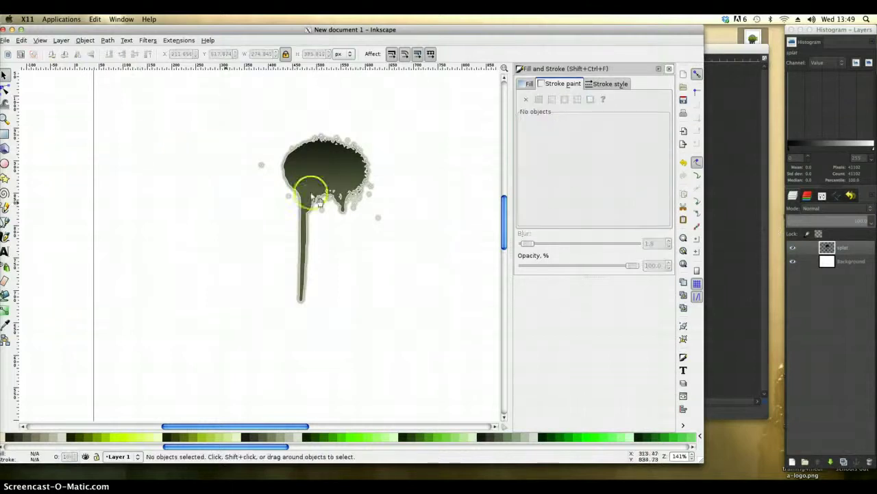
Set the dark splatter's stroke width to 0.8 px and give the stroke a dashed pattern.
click(322, 171)
click(437, 149)
click(556, 84)
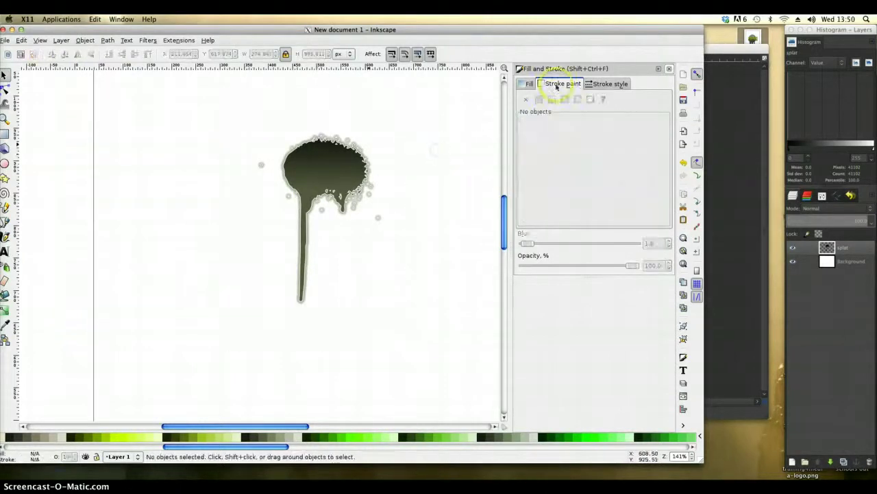
click(602, 84)
click(327, 167)
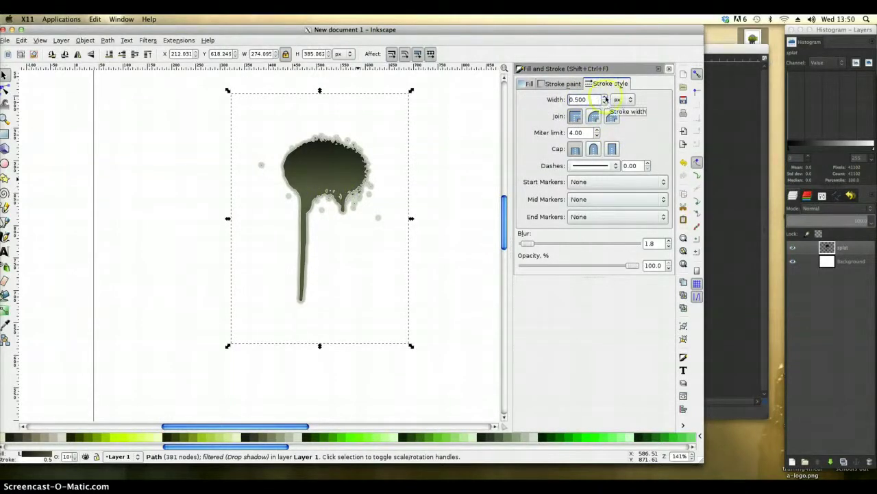
click(604, 97)
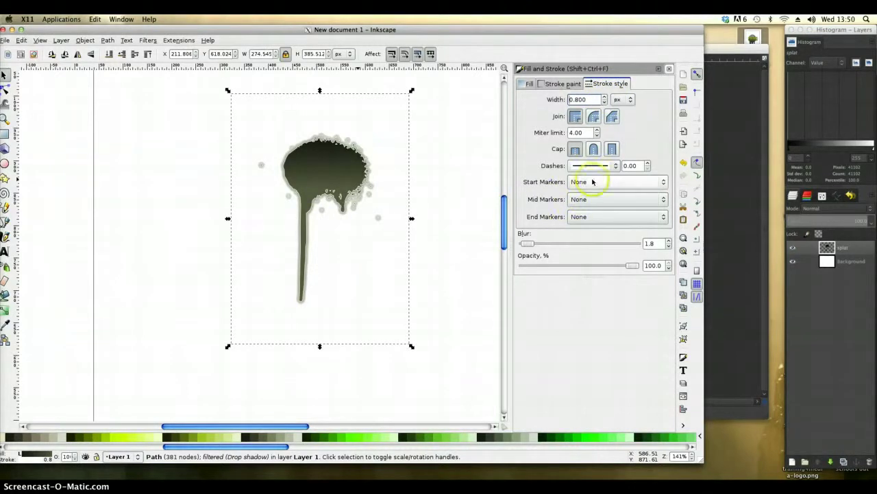
click(614, 166)
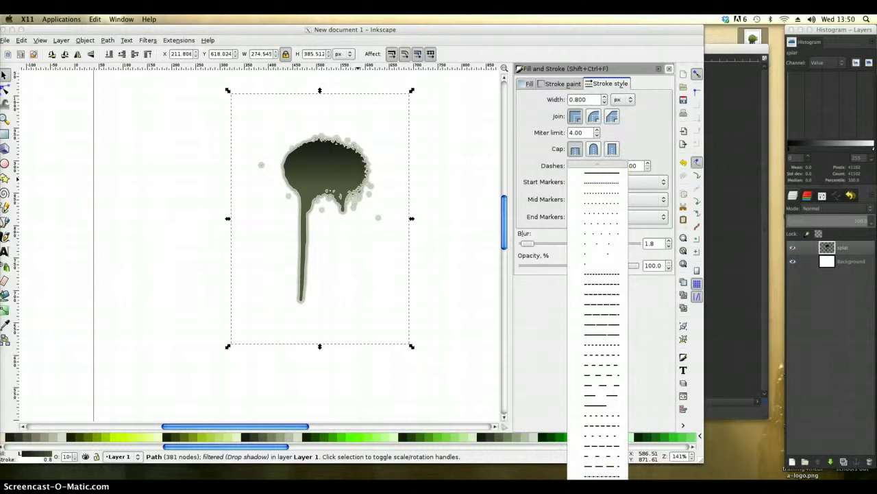
click(598, 446)
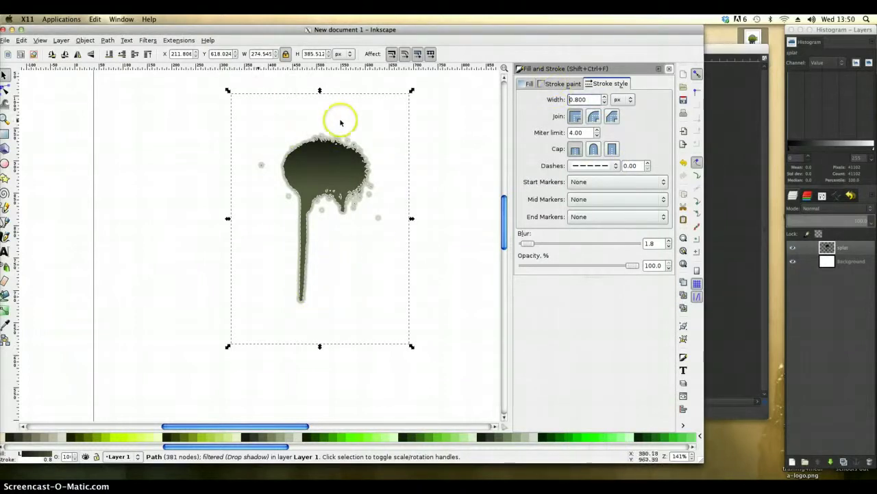
Draw an ellipse about 238 by 155 px beside the splatter and fill it near-black at 100% opacity.
click(438, 150)
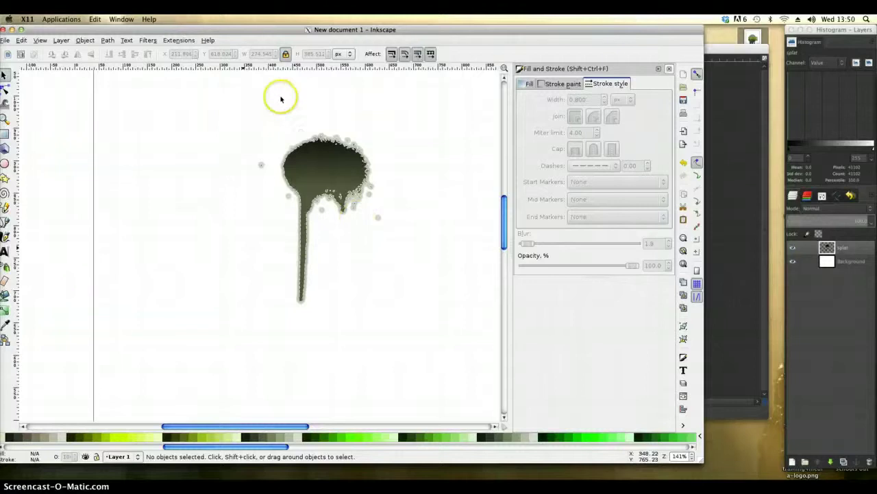
click(4, 163)
drag(117, 192, 266, 290)
scroll(295, 426, left, 3)
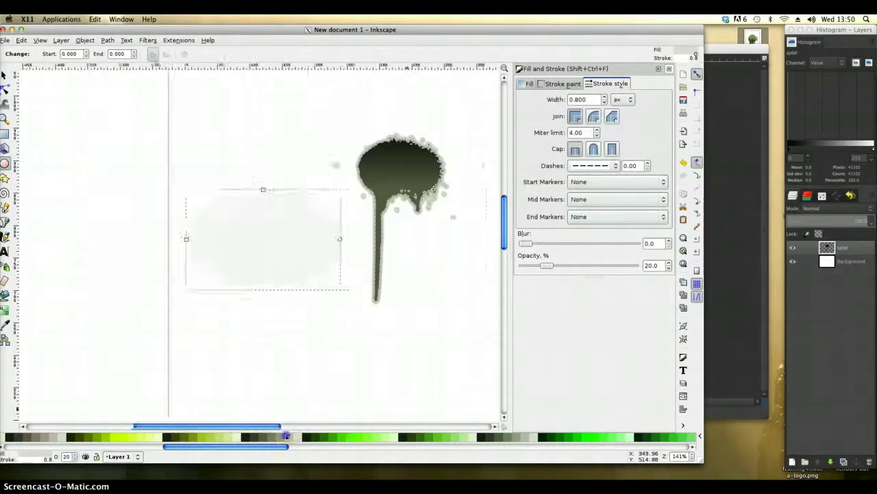
scroll(287, 436, right, 5)
scroll(286, 436, left, 1)
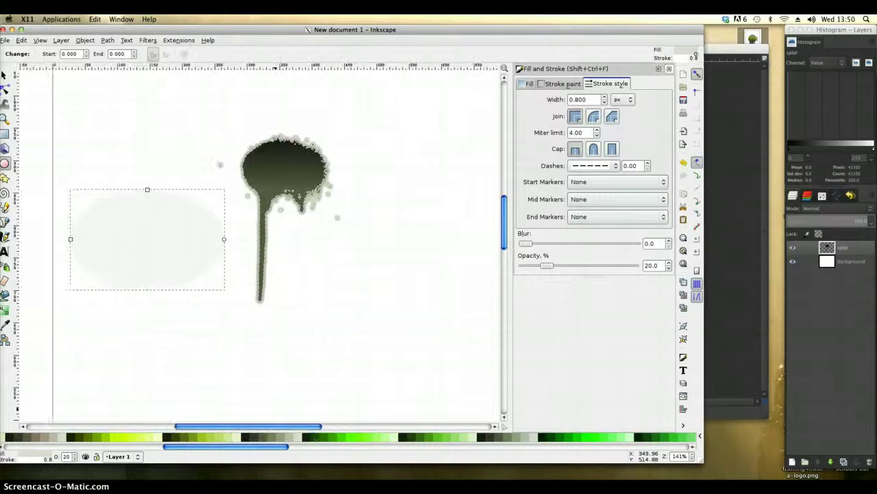
click(8, 438)
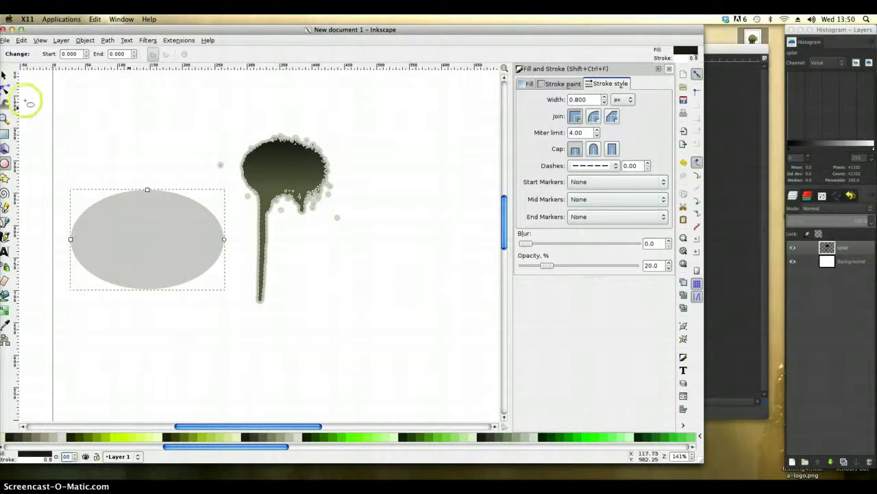
Place the near-black ellipse behind the splatter's head, roughly centred on it, and remove the ellipse's stroke.
click(4, 74)
drag(165, 250, 305, 180)
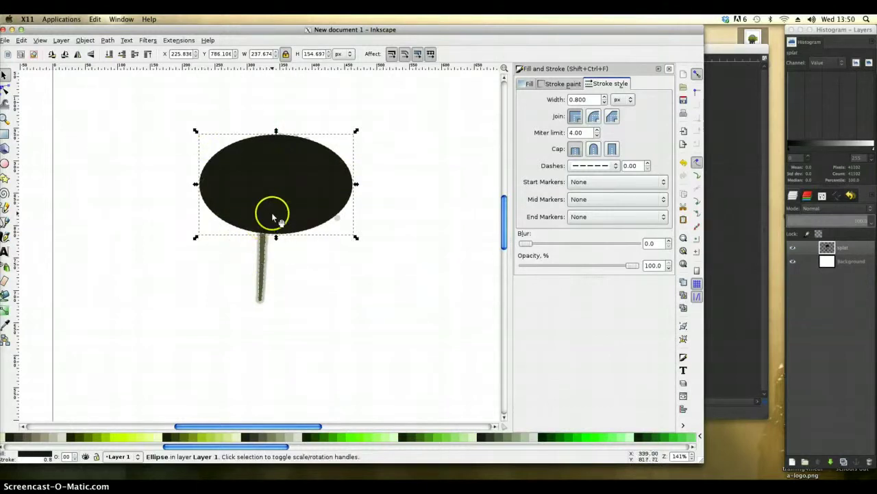
click(557, 84)
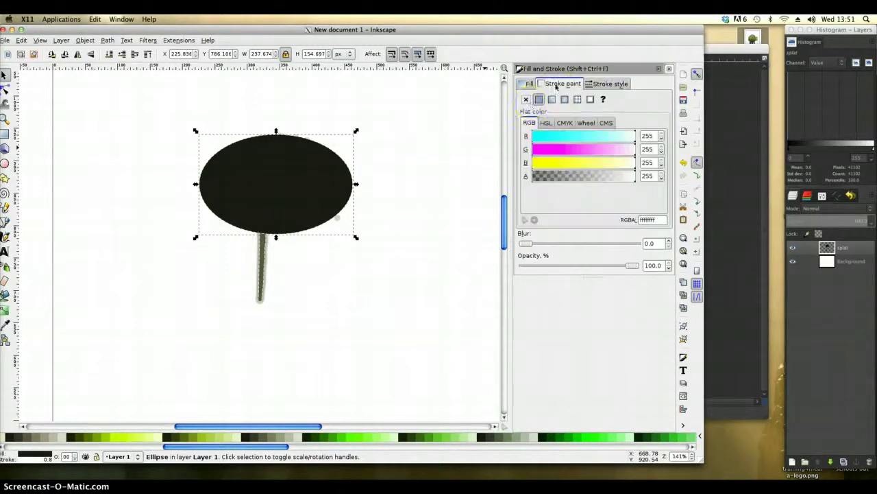
click(526, 100)
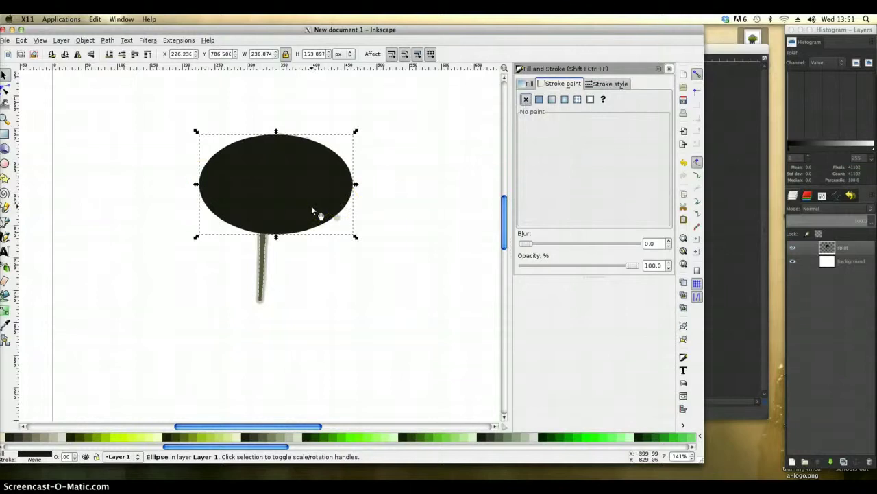
key(Page_Down)
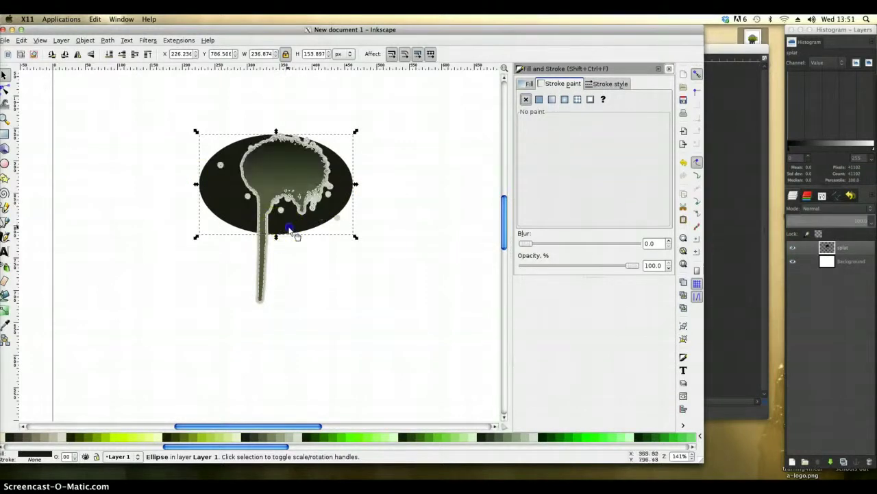
drag(290, 229, 302, 221)
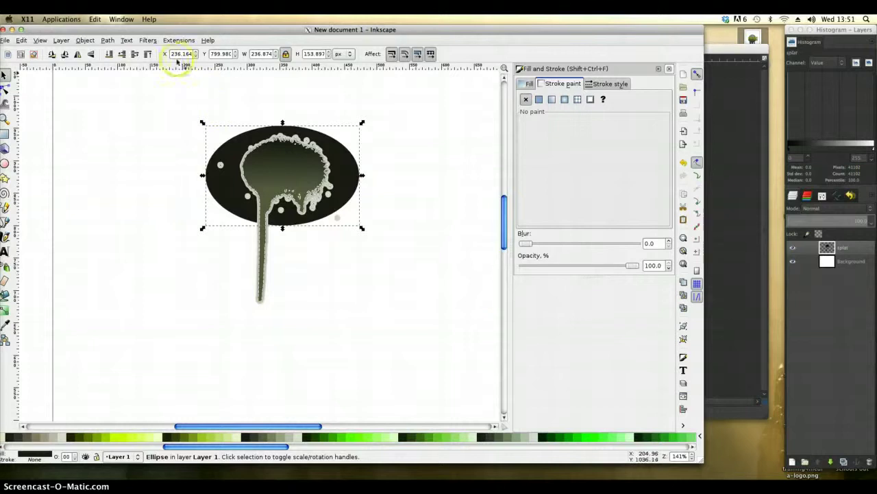
Apply a drop shadow to the ellipse with blur radius 2.0 px, opacity 50%, horizontal offset 0.4 px and vertical offset 0.3 px.
click(147, 40)
click(171, 115)
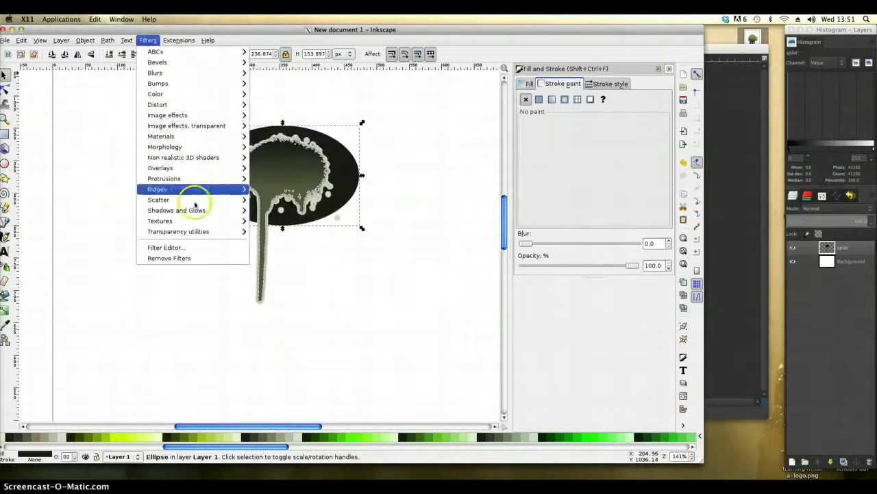
click(196, 209)
click(293, 266)
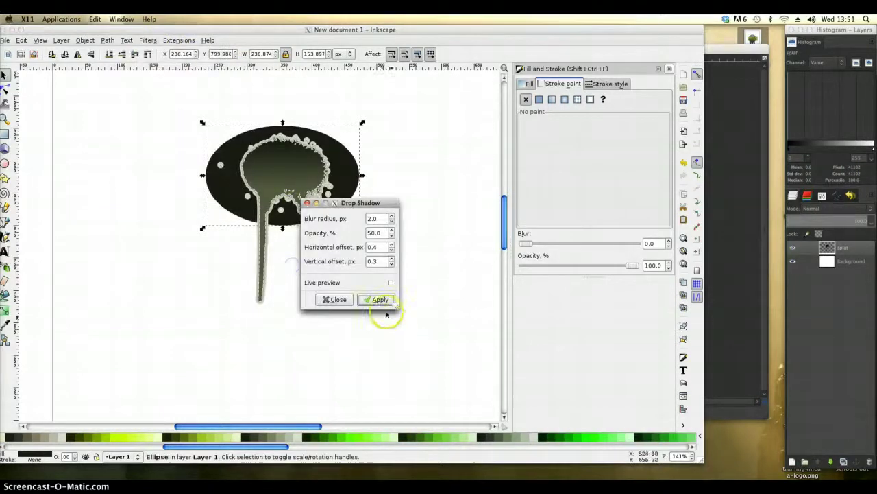
click(377, 300)
click(337, 298)
click(367, 339)
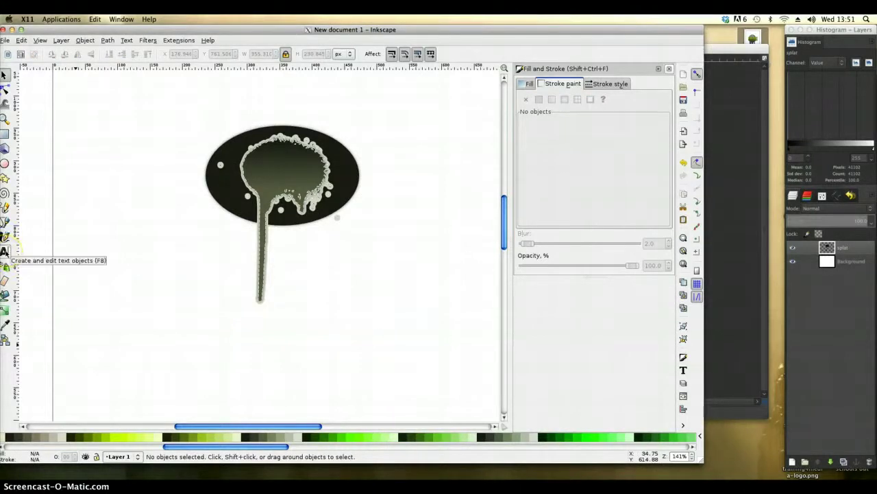
Add the text SPLAT in the Graffiti font at size 48 beside the drip, below the ellipse.
click(4, 251)
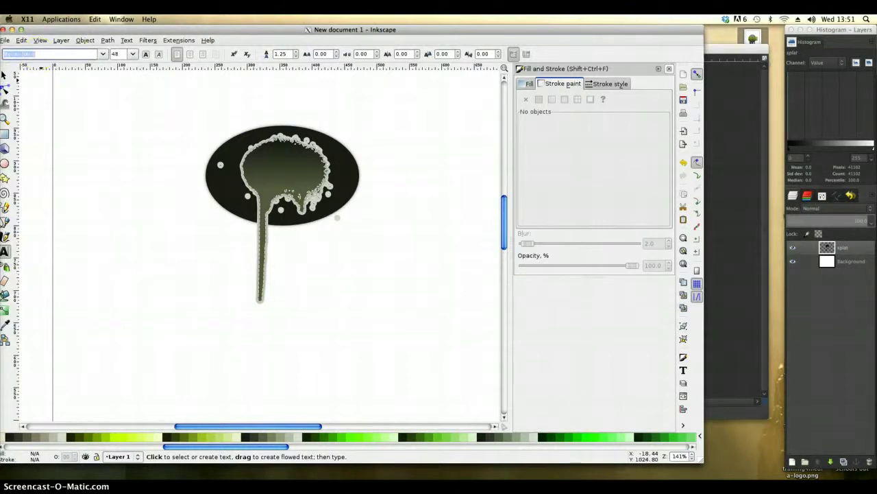
click(103, 55)
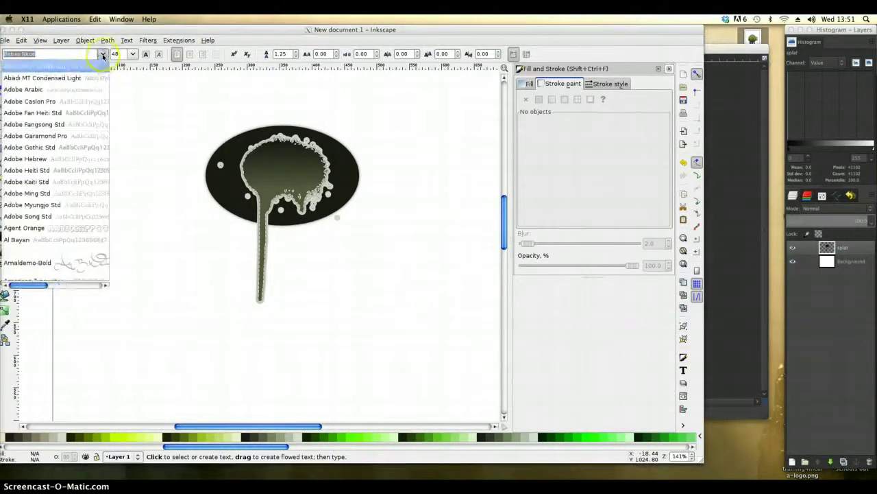
scroll(93, 217, down, 15)
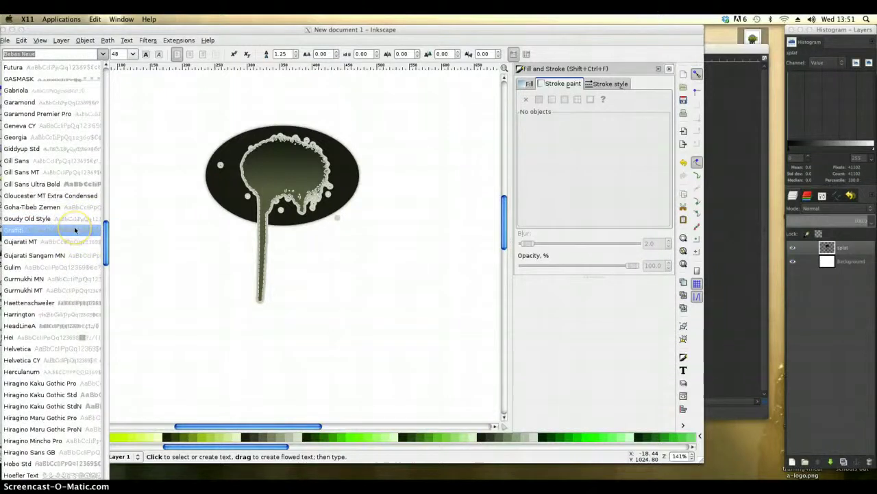
click(76, 230)
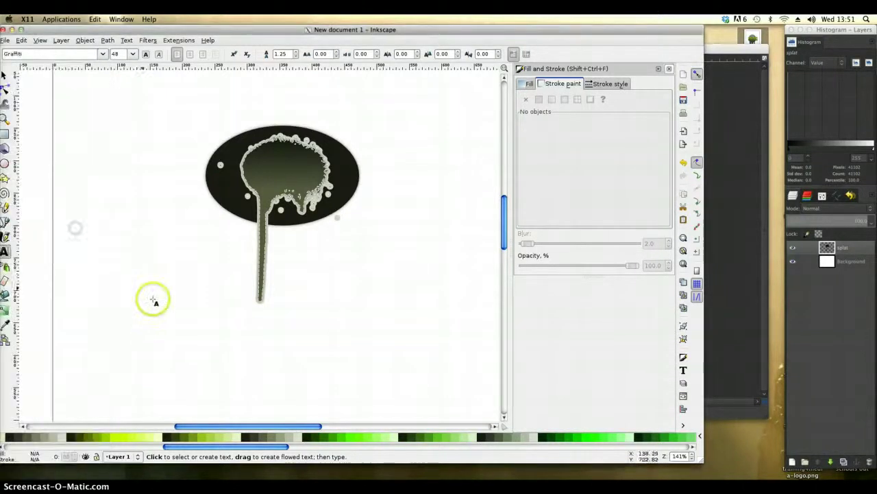
click(140, 274)
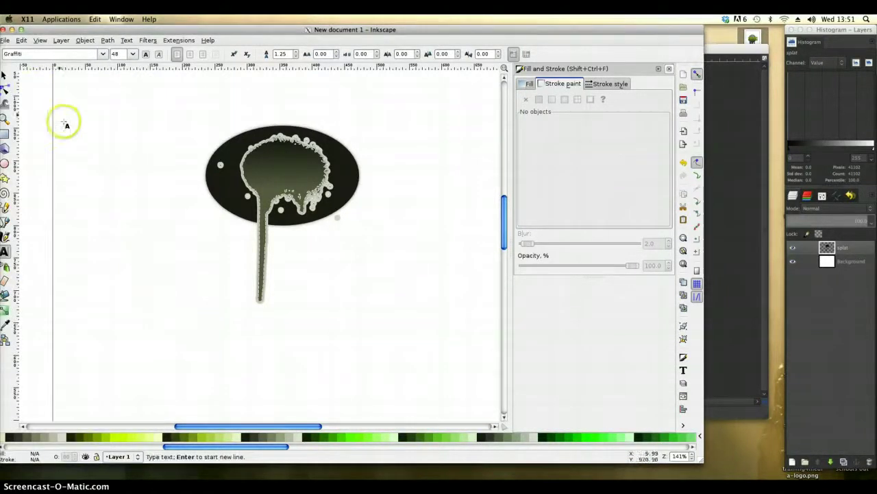
text(S)
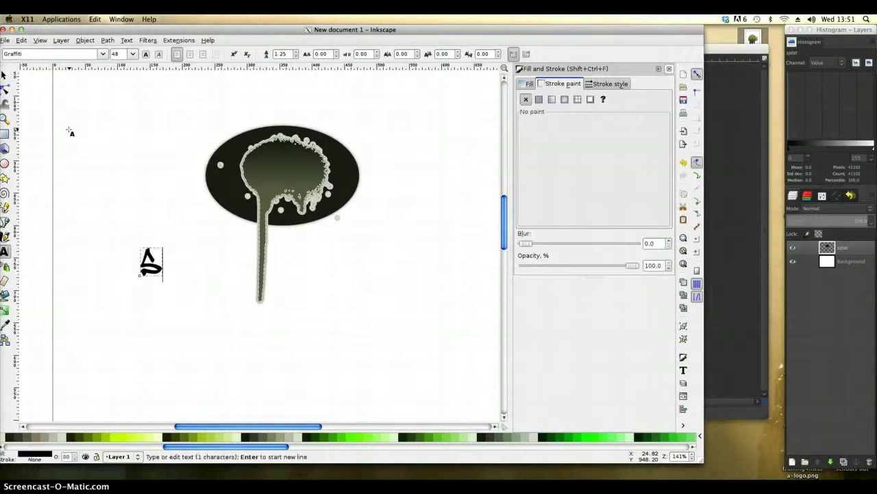
text(PLAT)
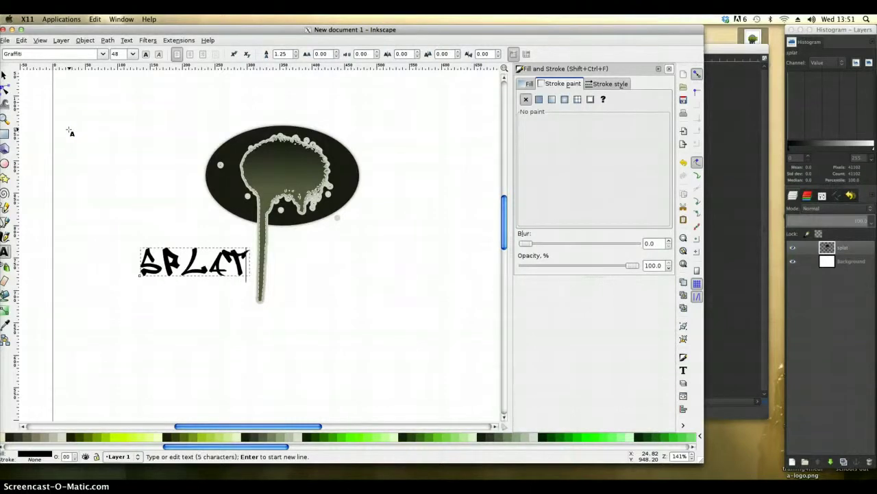
Place the SPLAT text over the splatter, enlarged to about 257 px wide, and fill it lime green.
click(5, 74)
drag(171, 264, 259, 177)
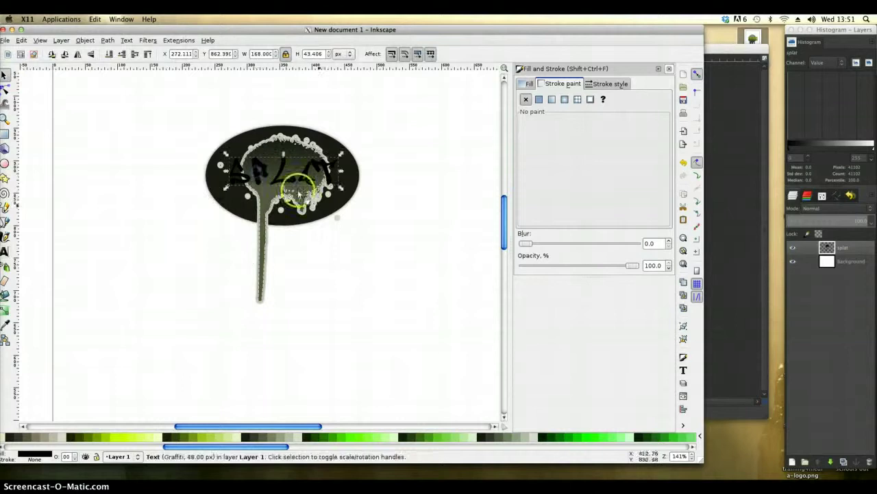
drag(341, 186, 399, 222)
click(274, 183)
drag(302, 192, 332, 189)
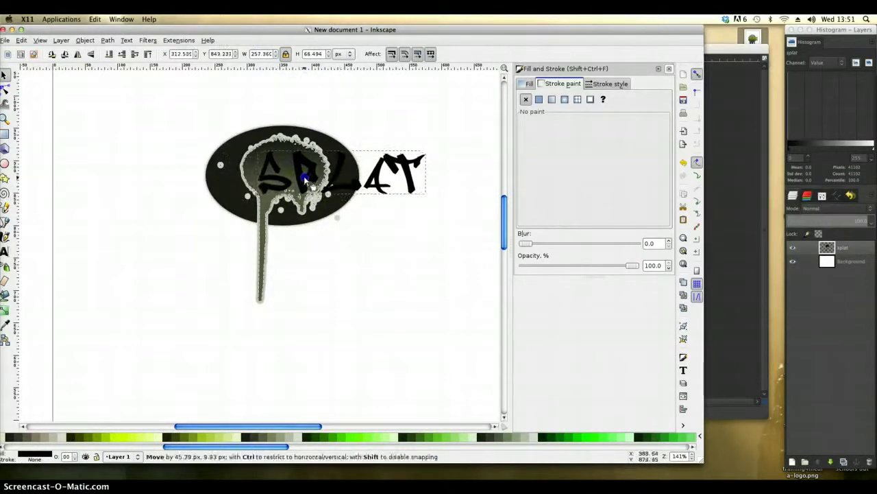
click(114, 439)
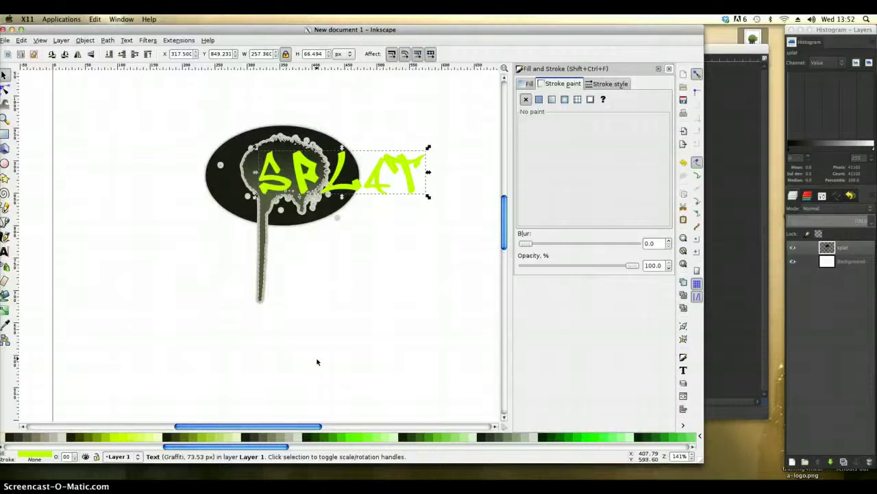
Create an outset path copy of the SPLAT lettering about 265 px wide, filled near-black and placed behind the lime text.
key(ctrl)
key(ctrl)
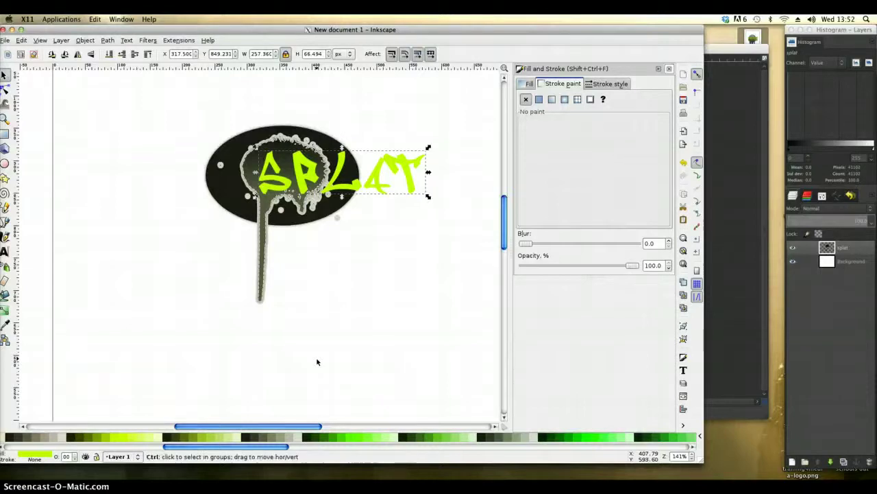
key(shift+ctrl+c)
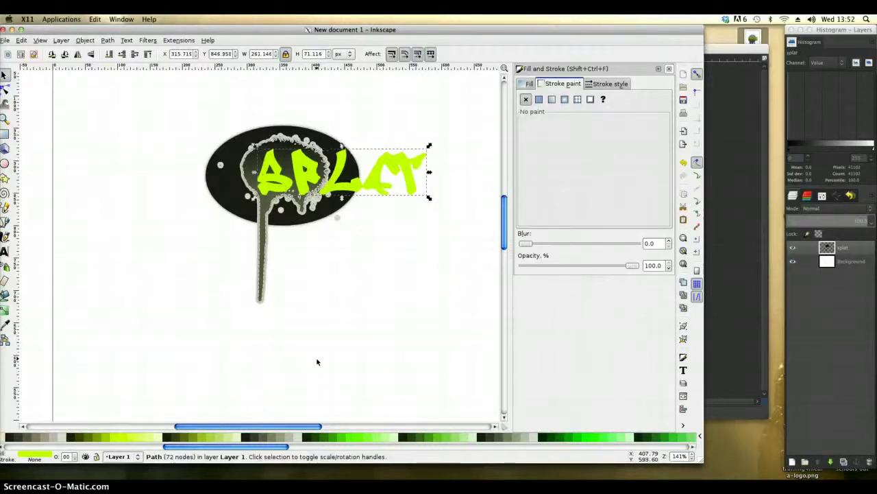
key(ctrl+parenright)
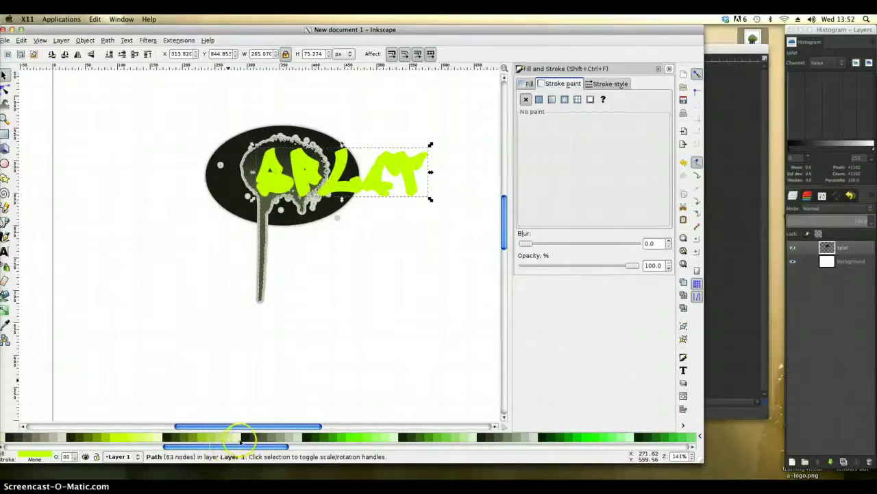
click(242, 437)
key(Page_Down)
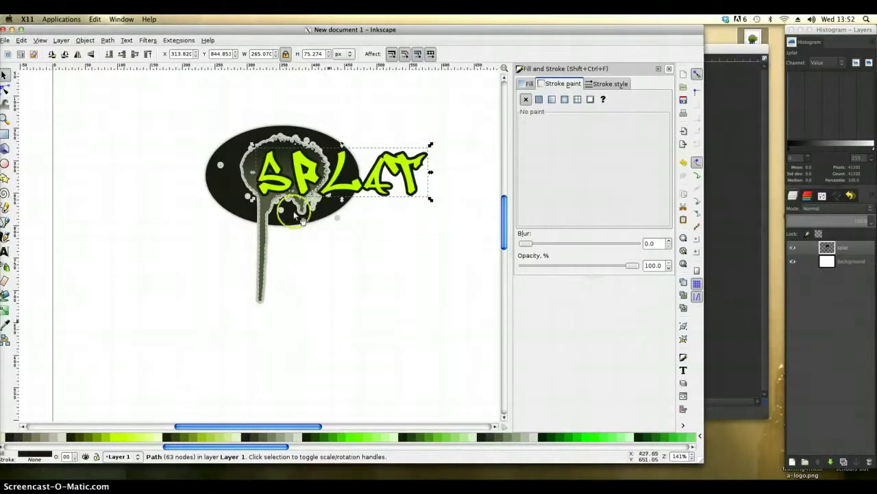
Give the lime SPLAT text a vertical linear gradient ending in fully opaque dark green, RGBA 668000ff.
click(296, 192)
click(5, 310)
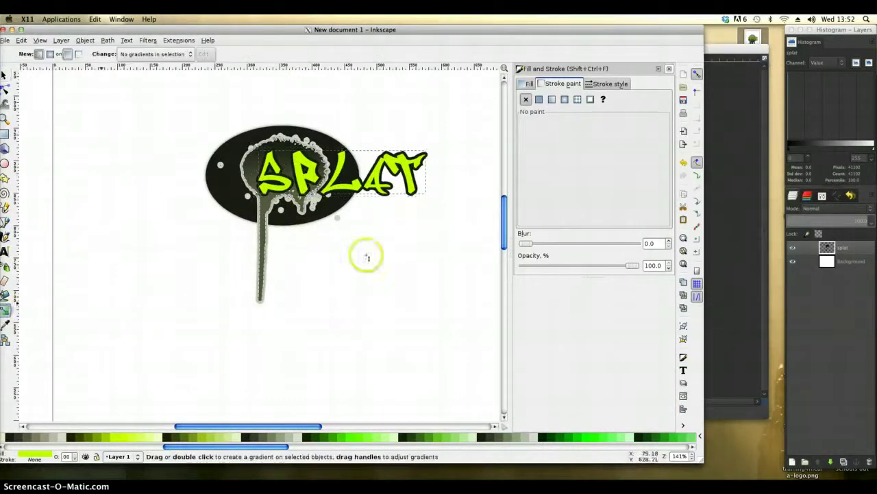
drag(348, 135, 347, 195)
click(349, 205)
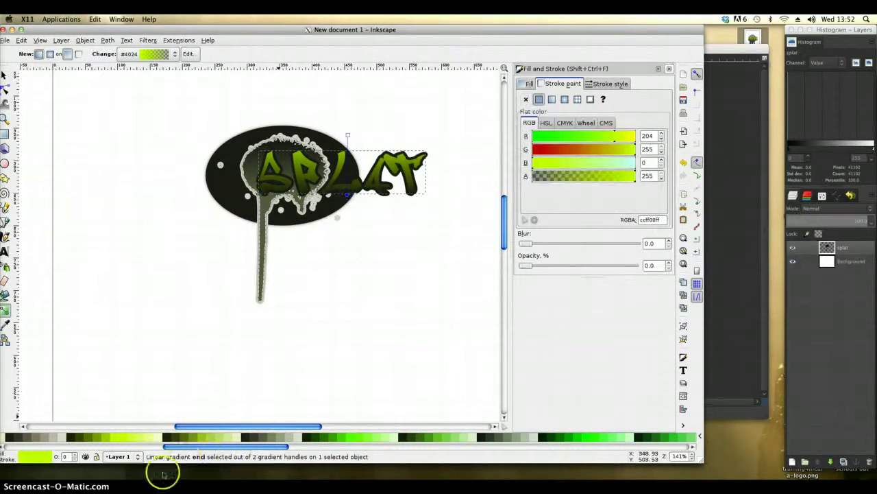
click(87, 438)
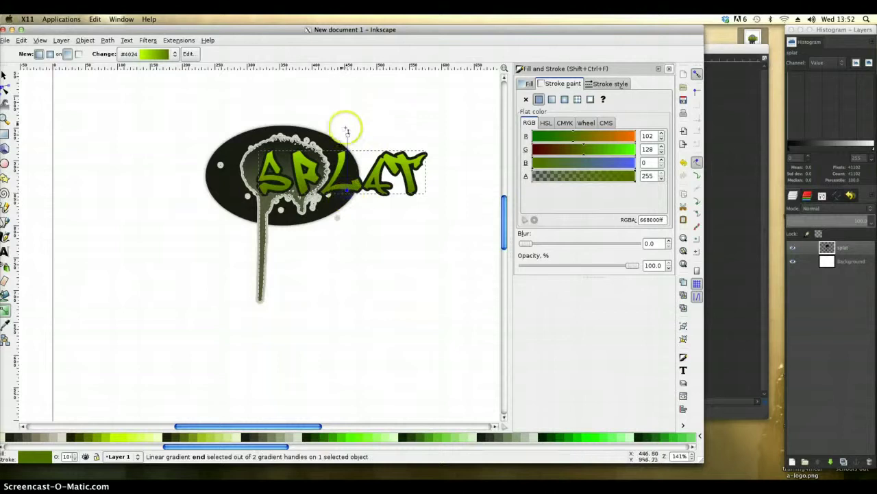
Move the gradient's start to the top edge of the letters, color it pale f6ffd5ff, and shorten the gradient from its dark end.
drag(348, 136, 348, 148)
click(348, 151)
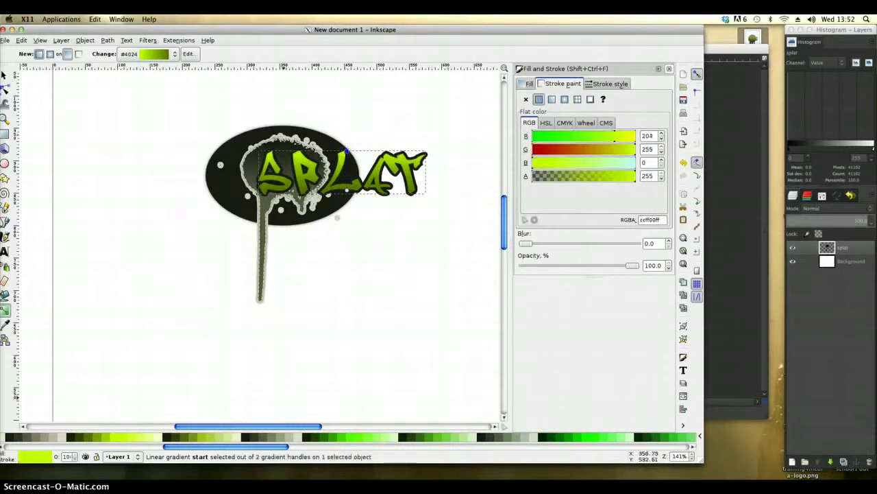
click(160, 437)
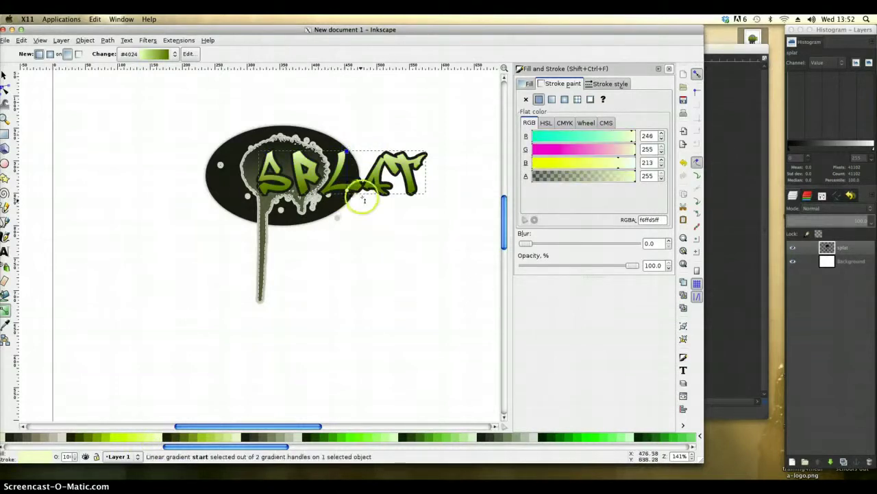
click(336, 217)
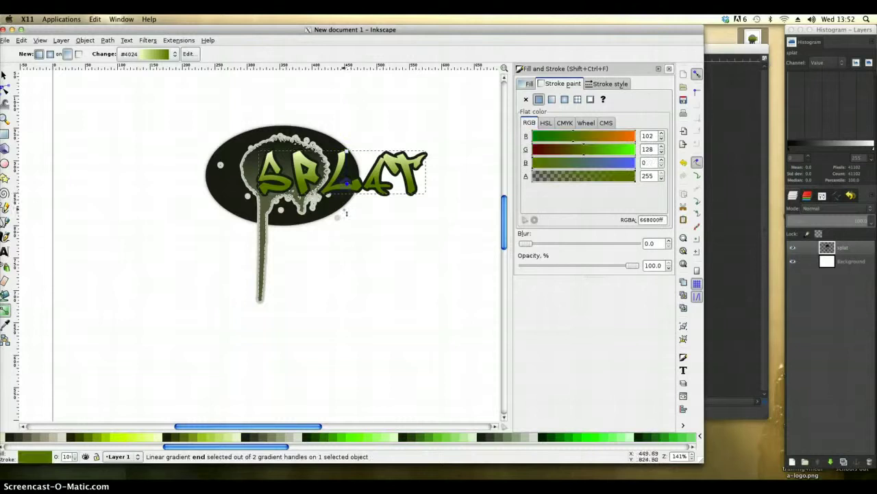
click(5, 74)
click(75, 131)
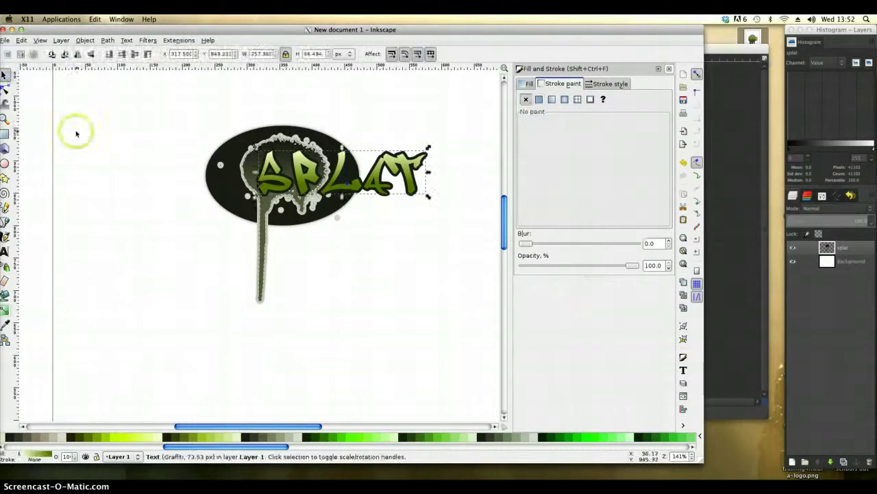
Lower the gradient SPLAT text beneath its near-black outset copy, and set that copy's blur to 3.0.
click(415, 179)
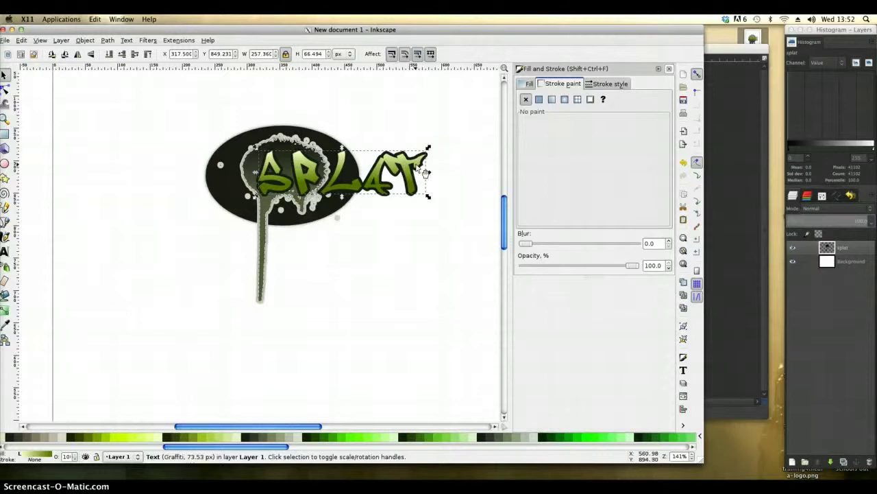
key(shift+ctrl+c)
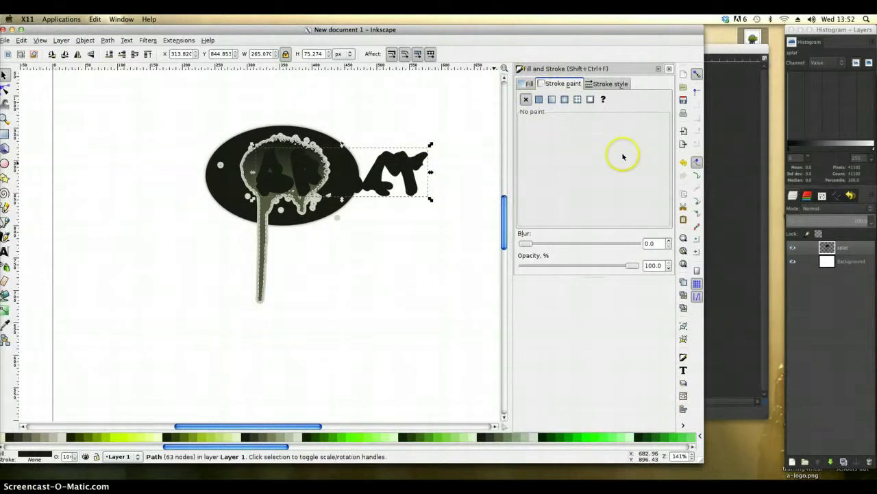
click(526, 244)
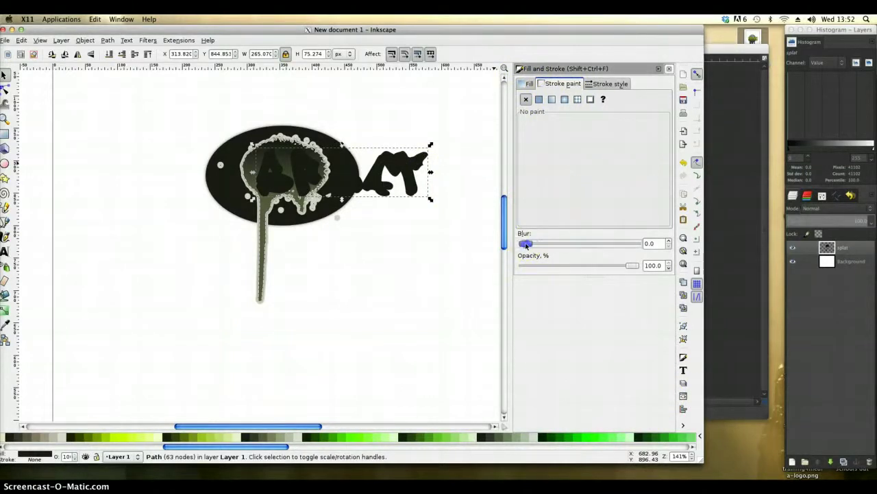
drag(532, 246, 530, 244)
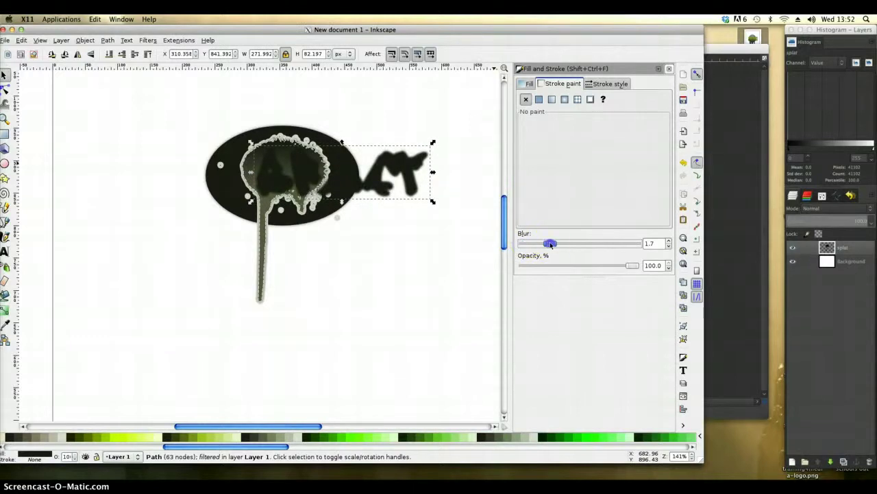
drag(551, 244, 527, 244)
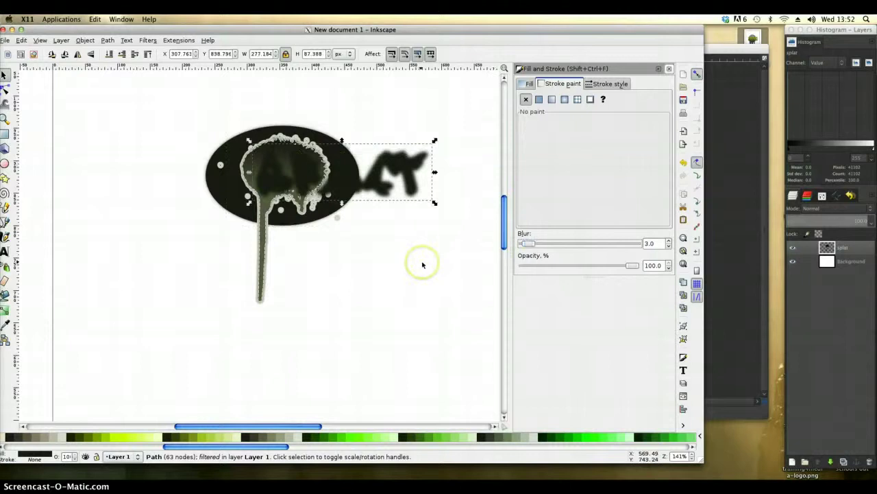
Try to restack the blurred dark lettering, restoring its blur to 3.0.
key(Page_Up)
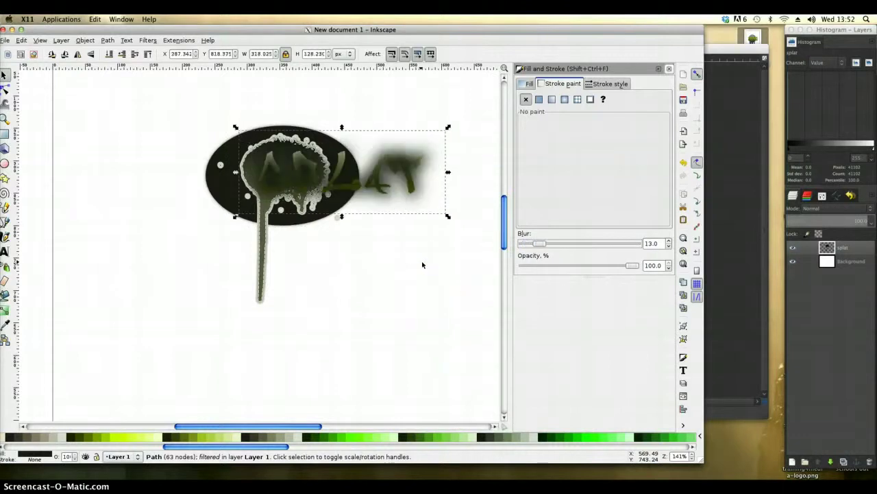
key(Page_Up)
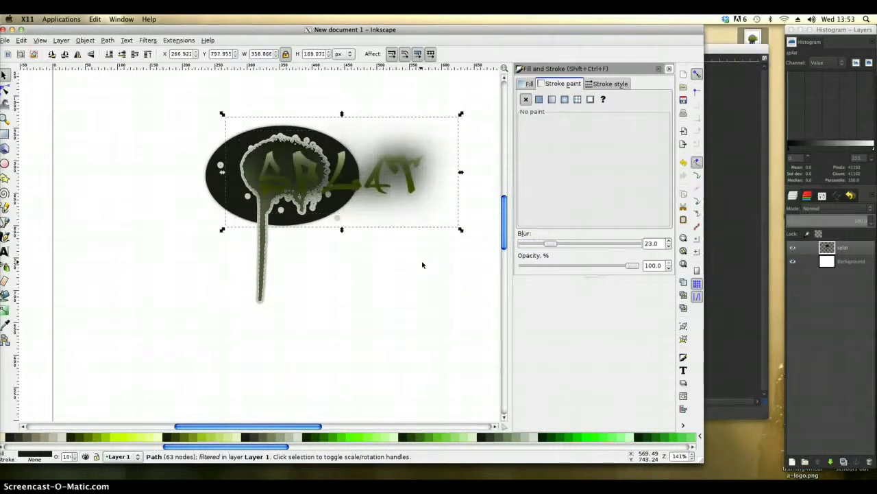
key(Page_Down)
key(Page_Down)
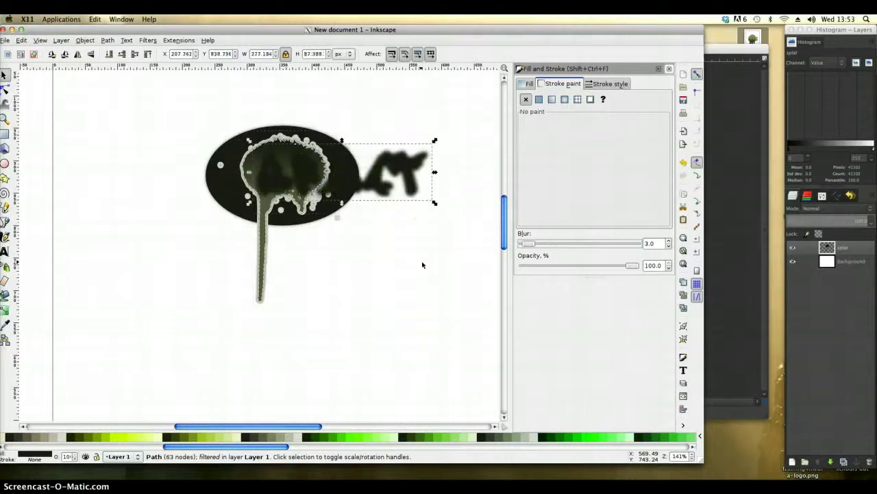
Close the Fill and Stroke settings, place the blurred dark lettering behind the green gradient text, and deselect everything.
click(460, 190)
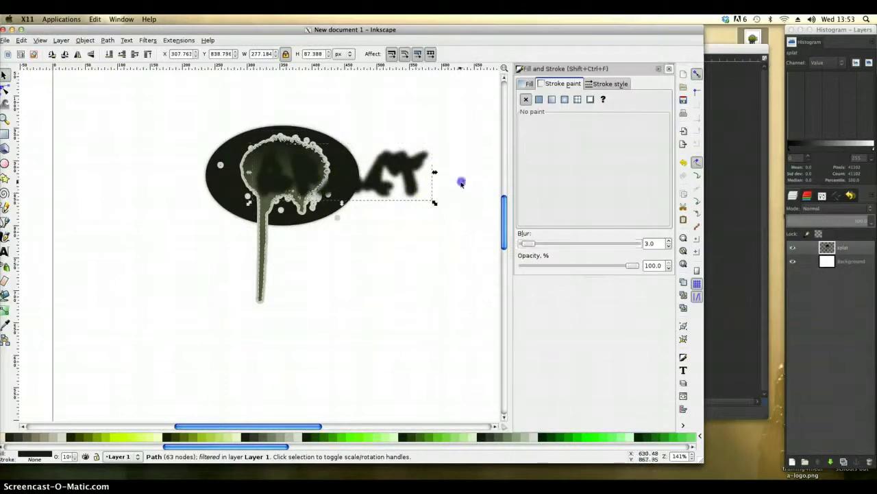
click(578, 240)
click(301, 171)
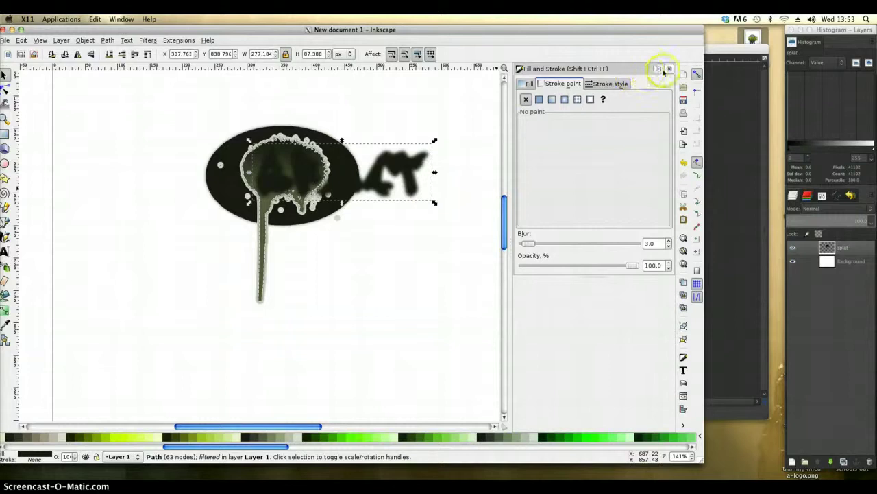
click(668, 69)
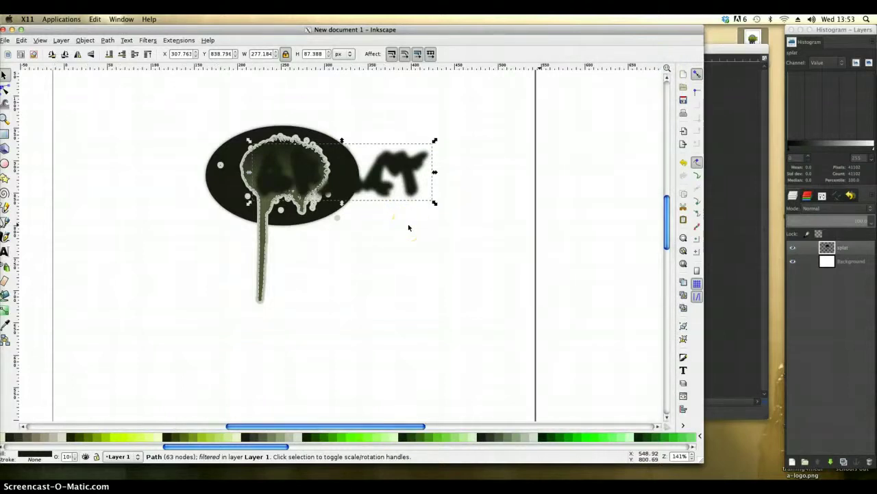
click(413, 294)
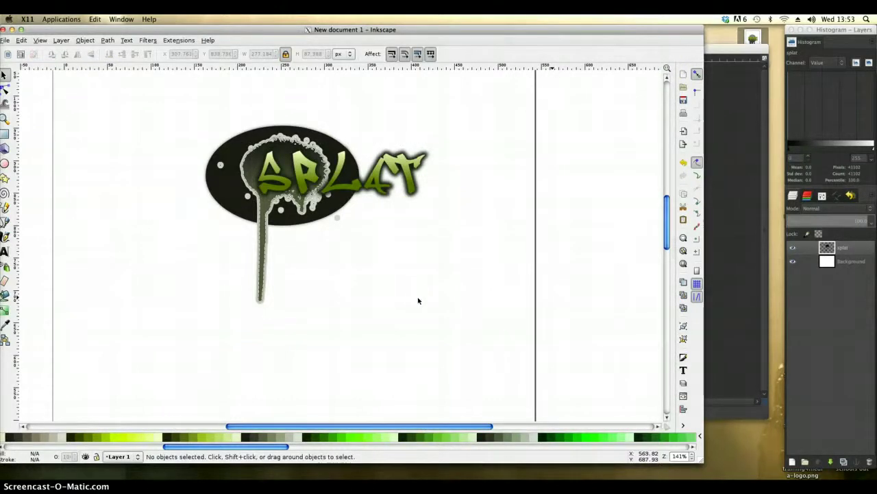
Select all five logo objects and set up a bitmap export of the selection at 150 dpi.
drag(486, 373, 119, 79)
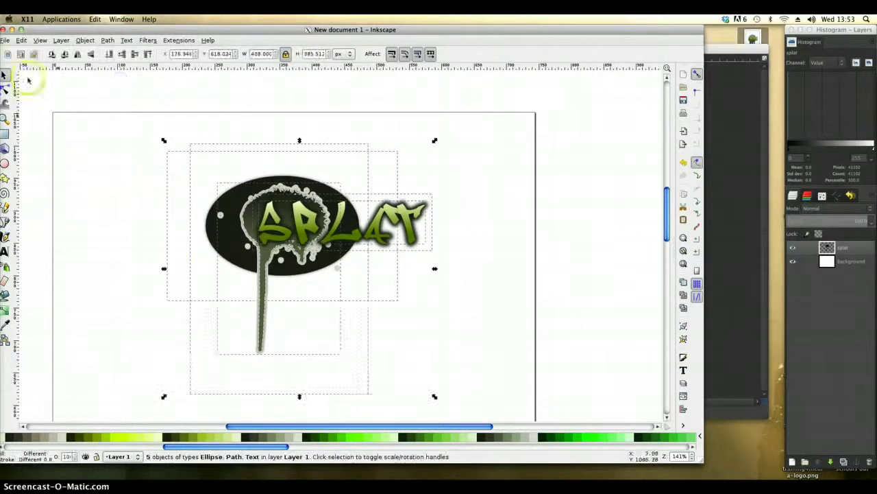
click(10, 41)
click(48, 141)
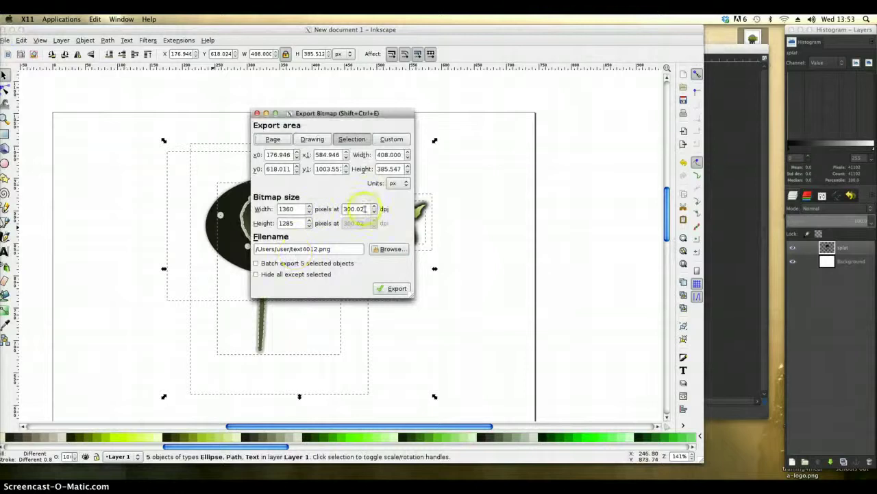
drag(366, 208, 327, 211)
text(150)
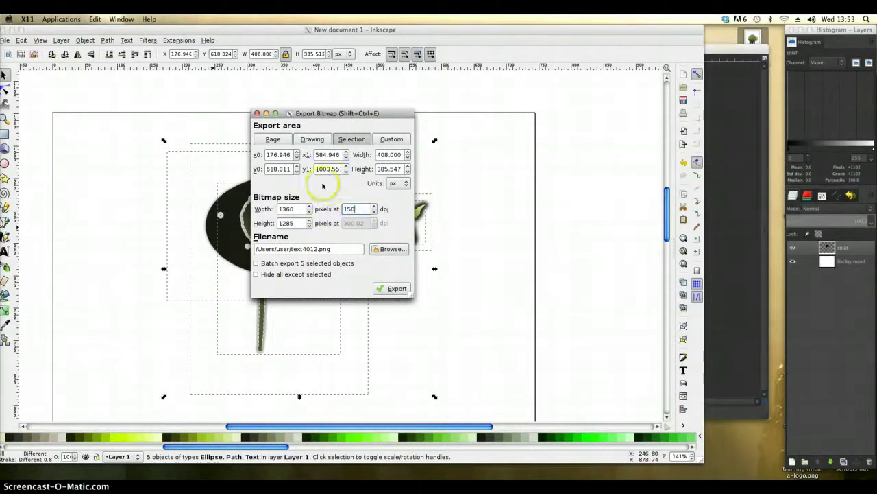
key(Return)
double_click(296, 209)
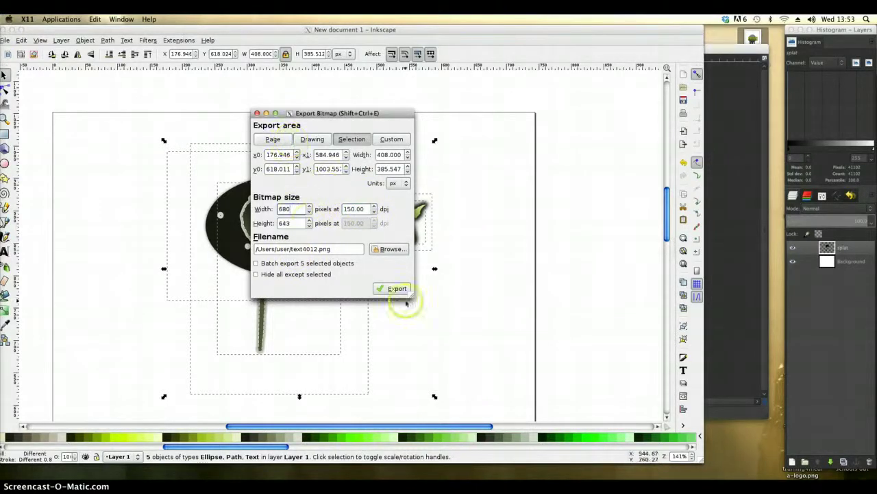
Export the selected logo to the Desktop folder under the filename splat2.
click(388, 249)
click(170, 246)
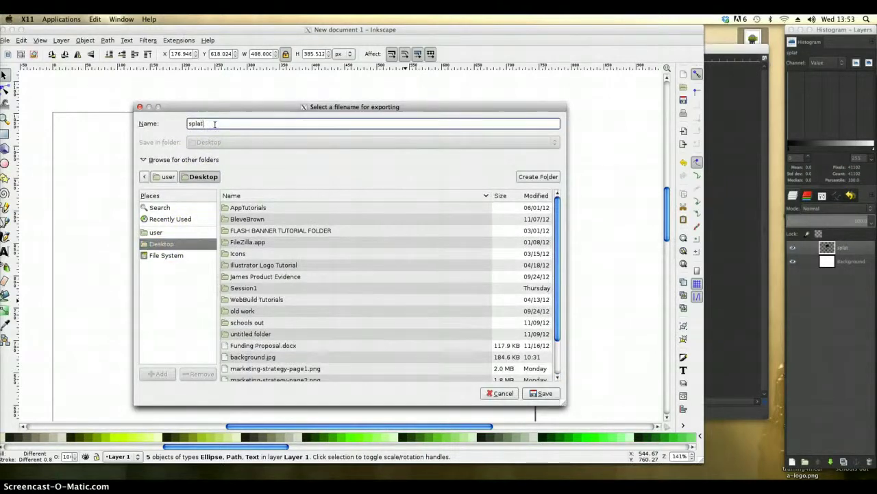
click(228, 130)
text(splat2)
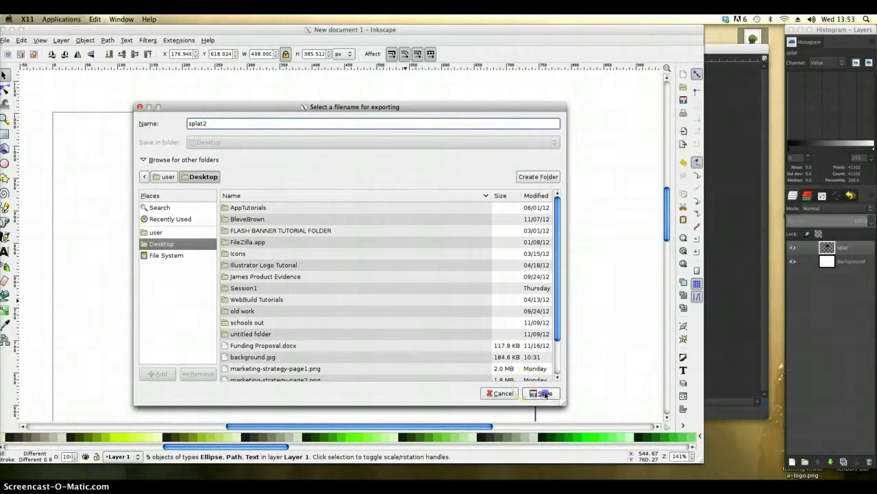
click(541, 393)
click(392, 288)
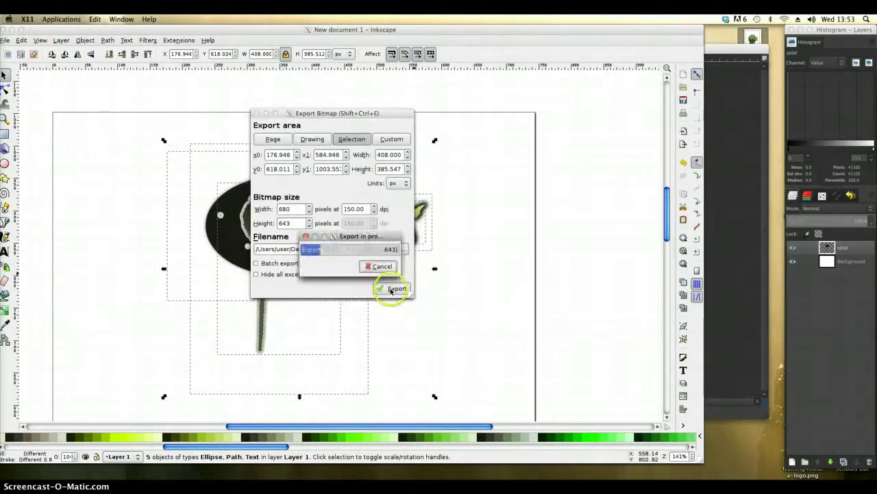
Clear the Inkscape, export and GIMP windows out of the way and open splat2.png from the desktop in Preview.
click(15, 30)
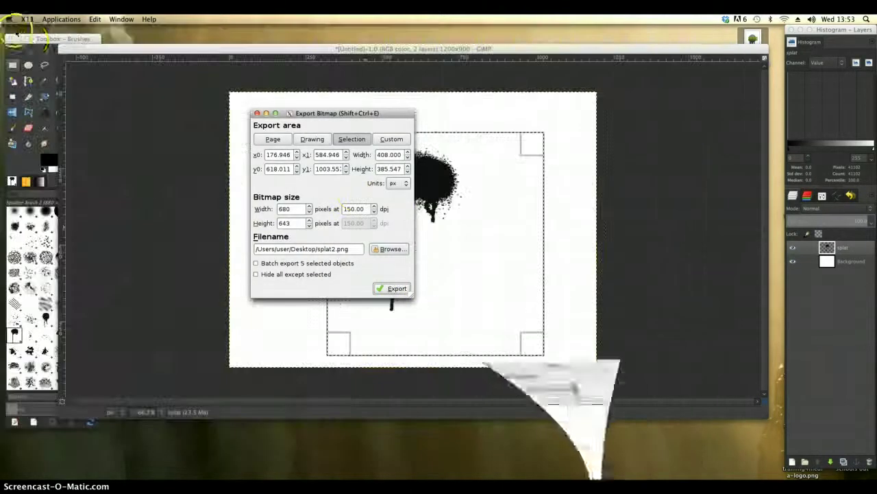
click(68, 48)
click(304, 98)
click(257, 113)
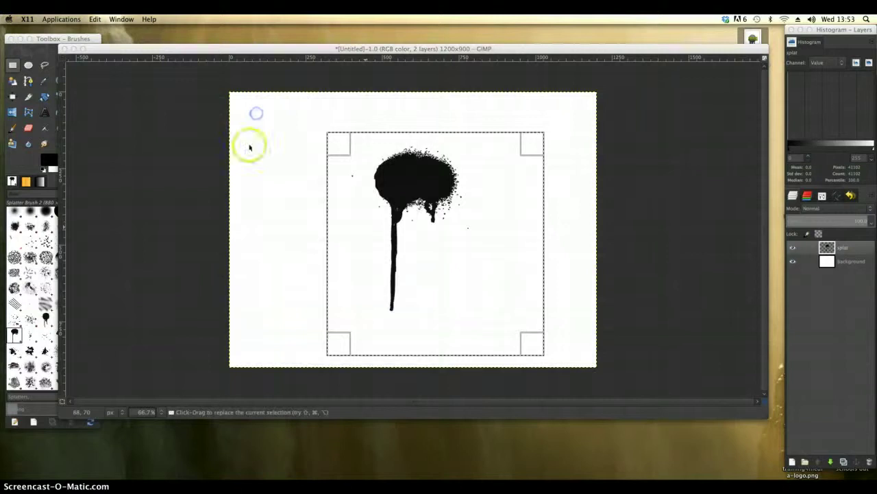
click(70, 49)
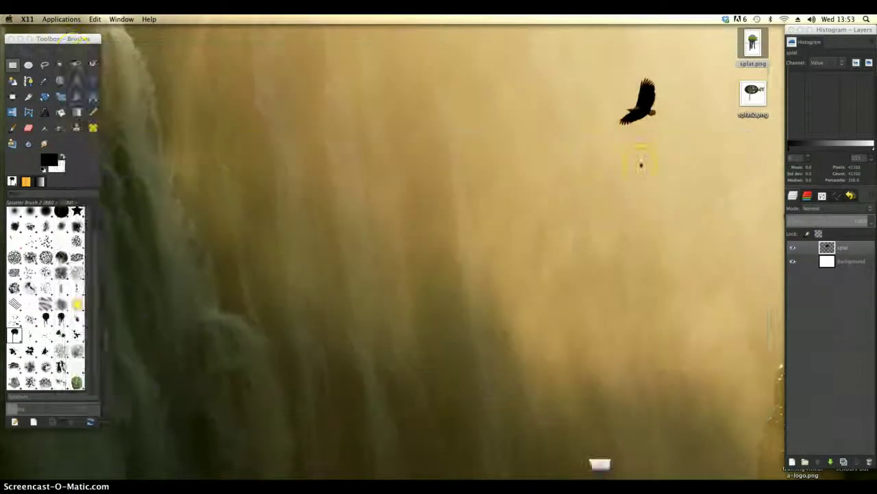
double_click(751, 97)
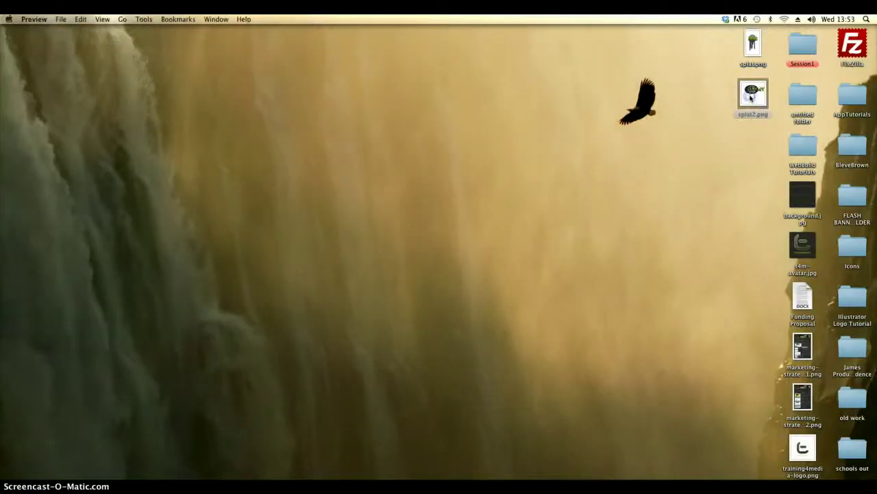